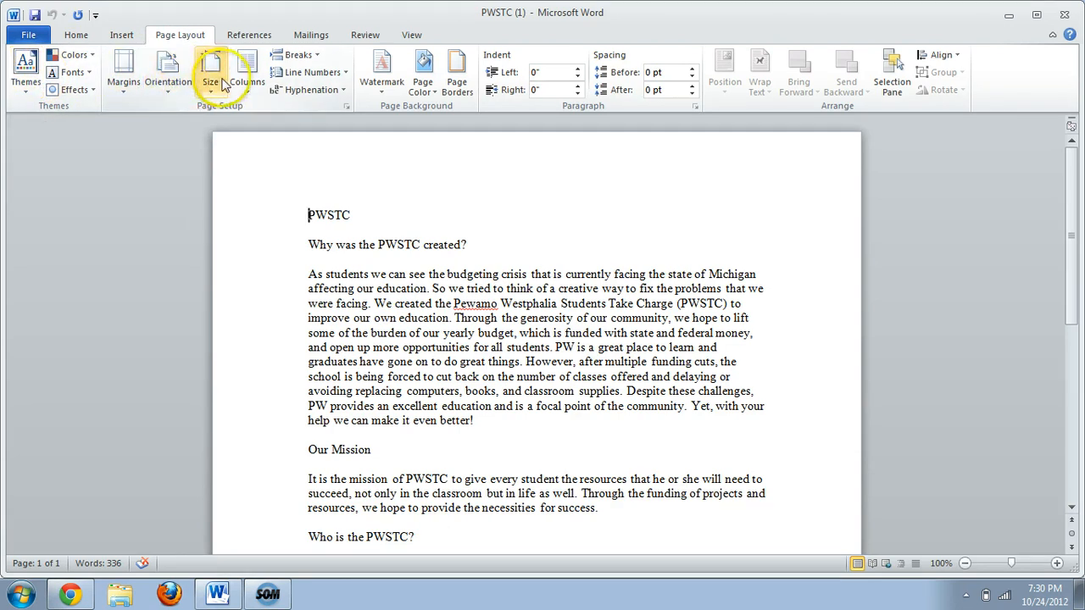
# Step: Apply the Narrow margin preset to the document, with 0.5" margins on all sides
pyautogui.click(347, 107)
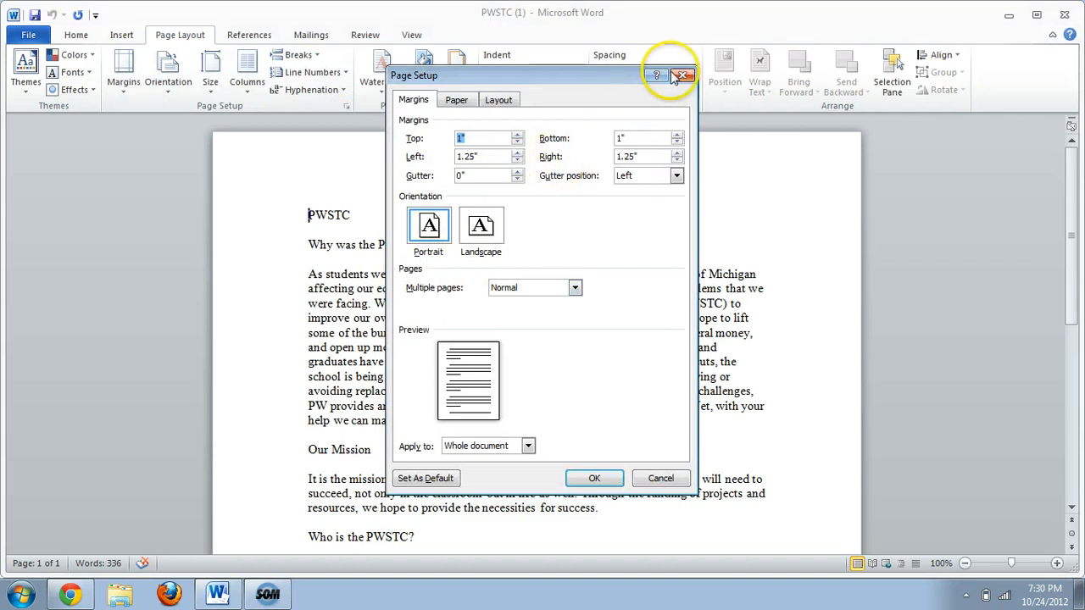
pyautogui.click(685, 78)
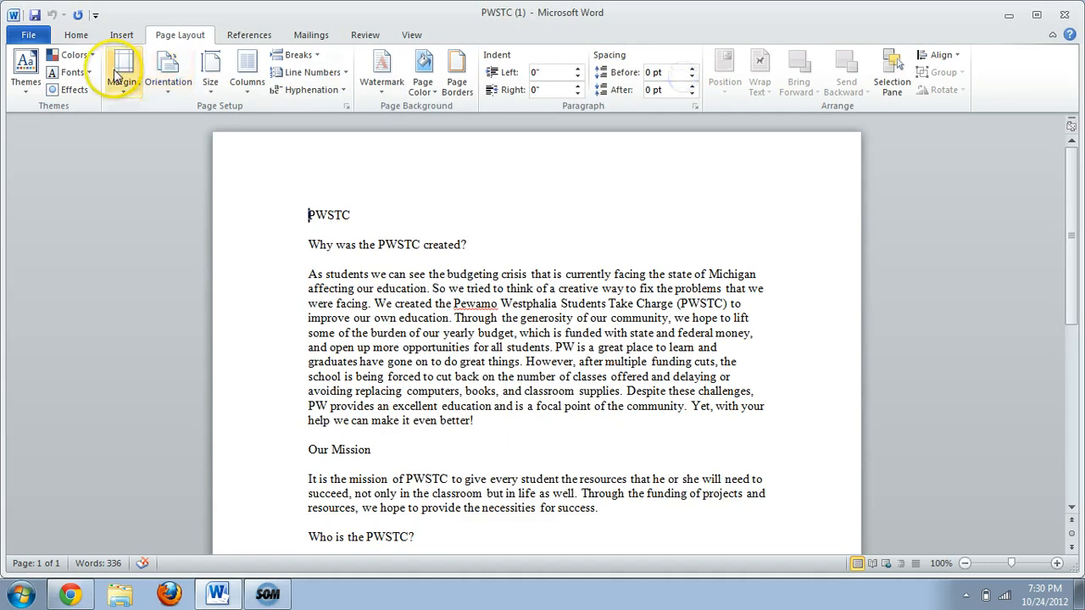
pyautogui.click(123, 85)
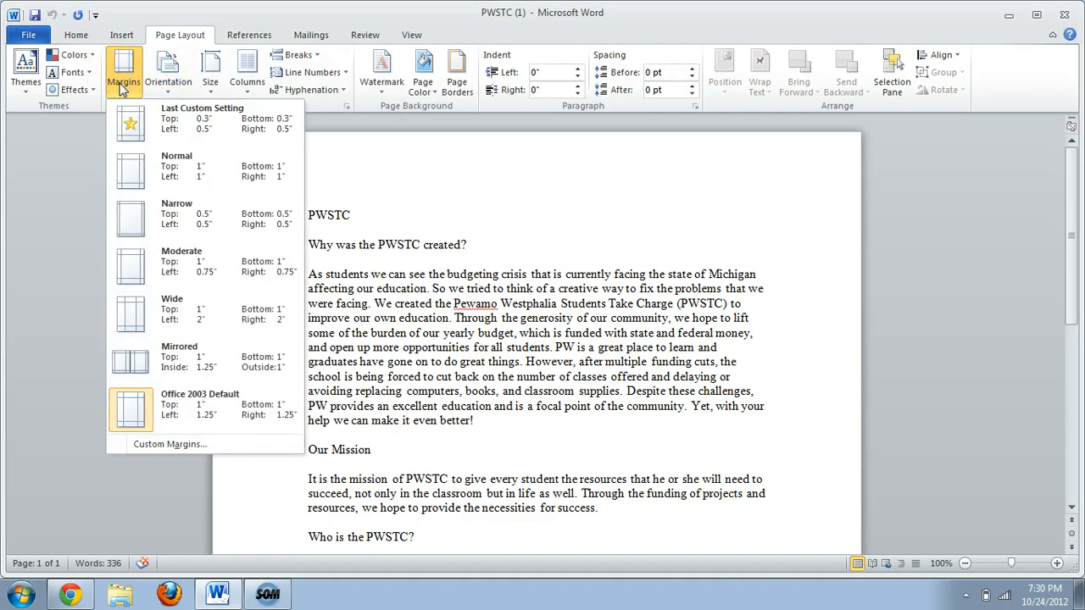
pyautogui.click(179, 222)
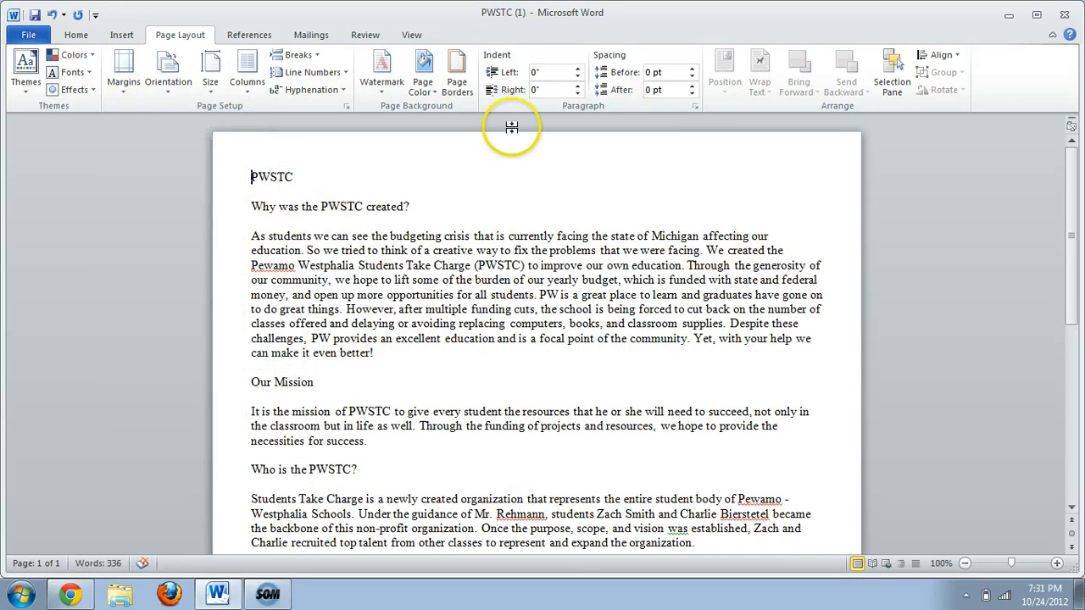
# Step: Change the page orientation to Landscape and choose the Letter 8.5" x 11" paper size
pyautogui.click(310, 194)
pyautogui.click(168, 81)
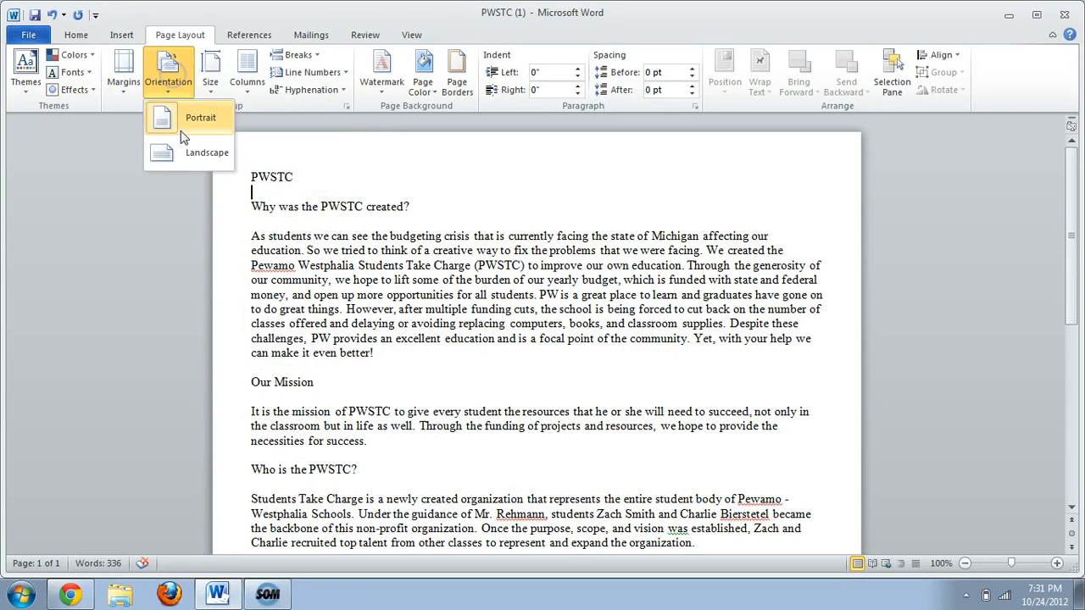
pyautogui.click(188, 155)
pyautogui.scroll(-5, 400, 213)
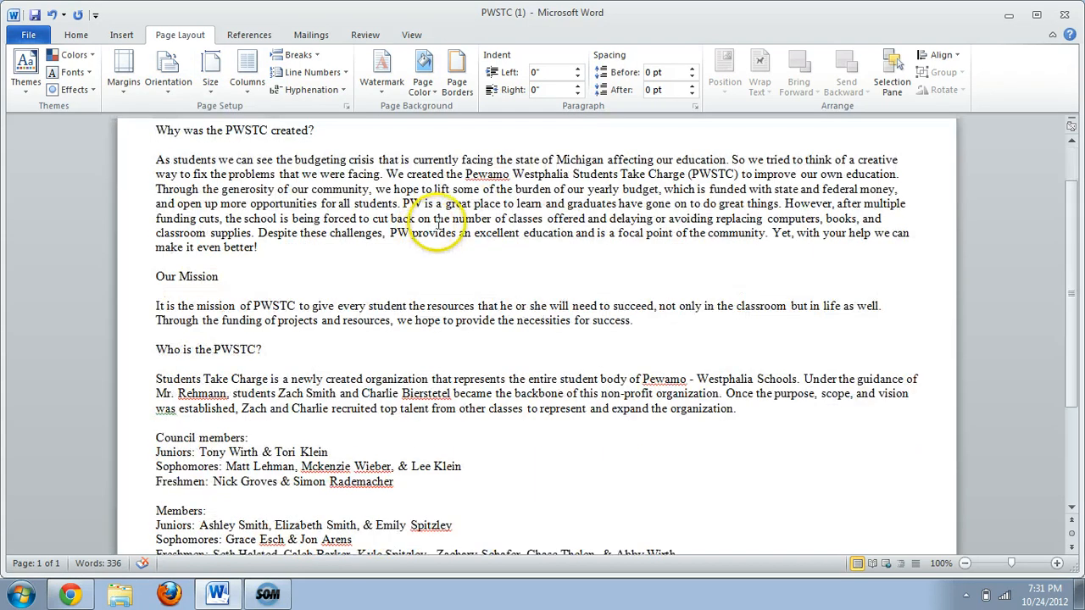
pyautogui.scroll(4, 454, 219)
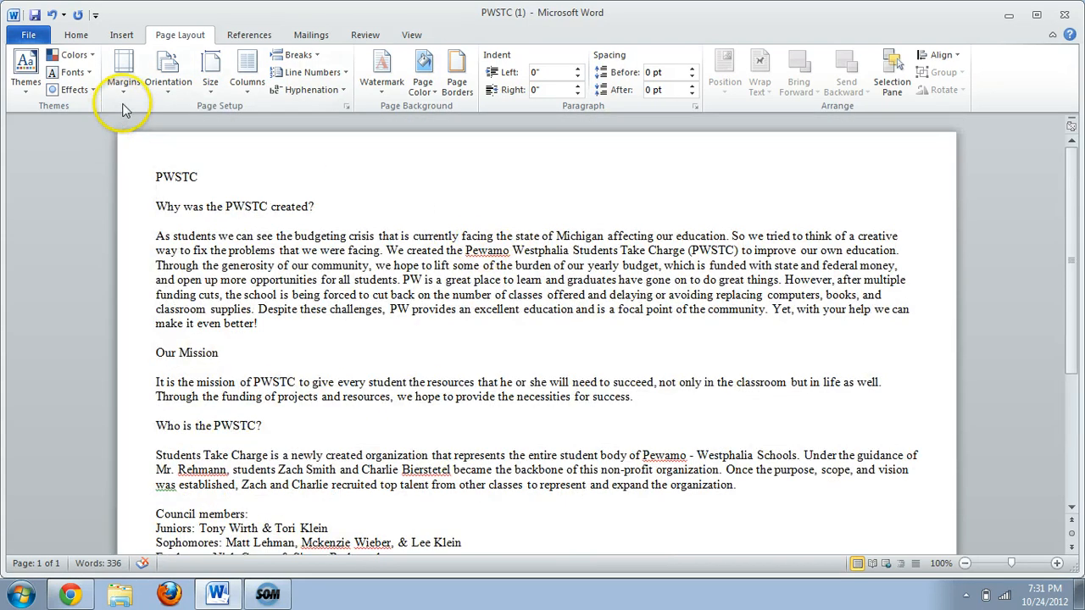
pyautogui.click(210, 85)
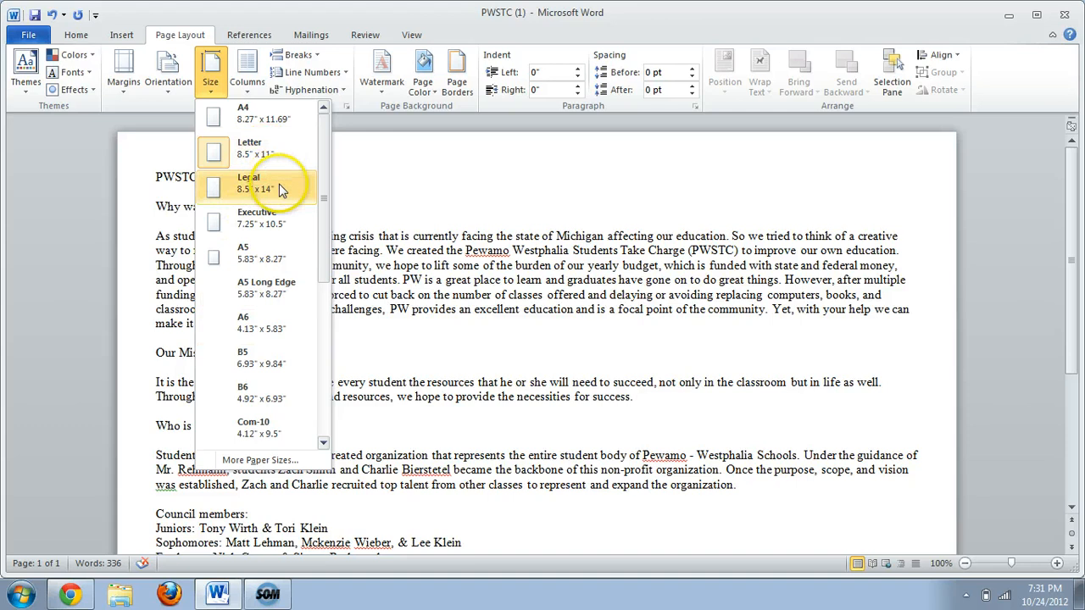
pyautogui.click(282, 154)
# Step: Try a three-column layout for the document text and undo it
pyautogui.click(248, 84)
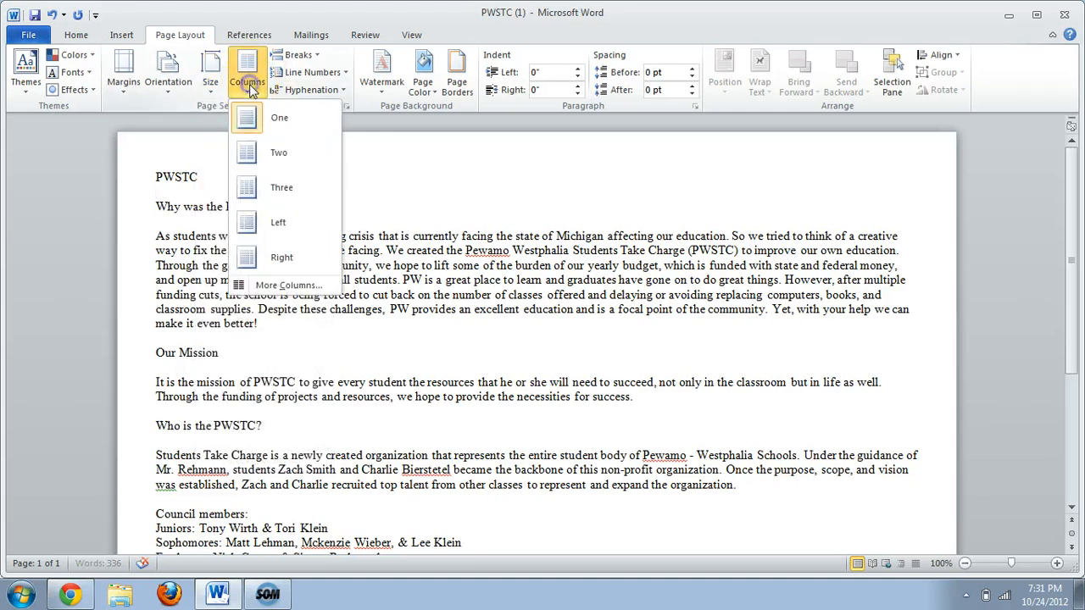
pyautogui.click(282, 187)
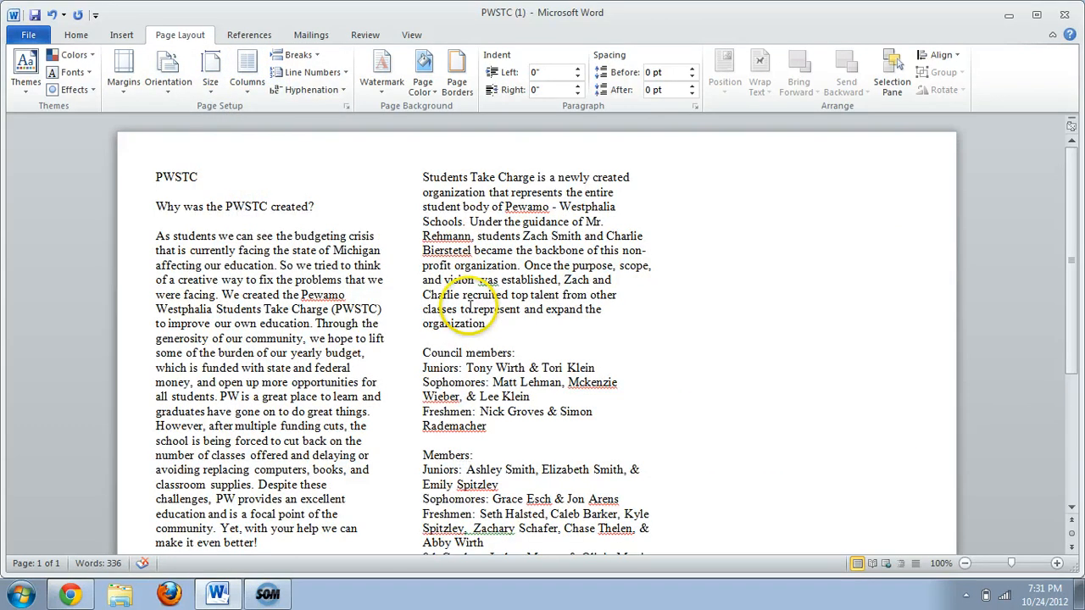
pyautogui.hotkey('ctrl', 'z')
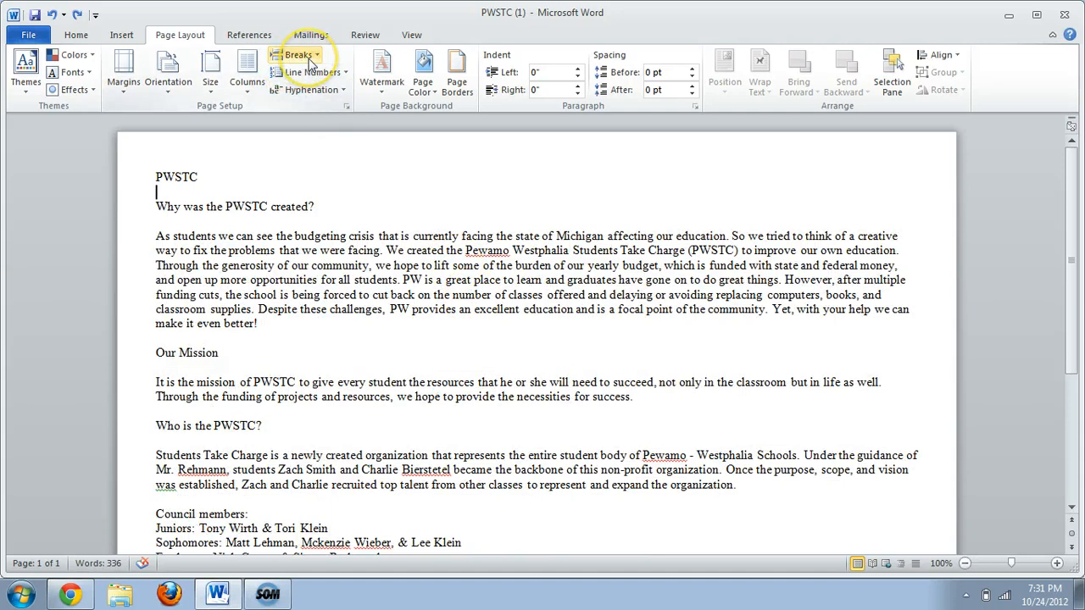
# Step: Insert a page break in the blank line above the "Our Mission" heading
pyautogui.click(278, 339)
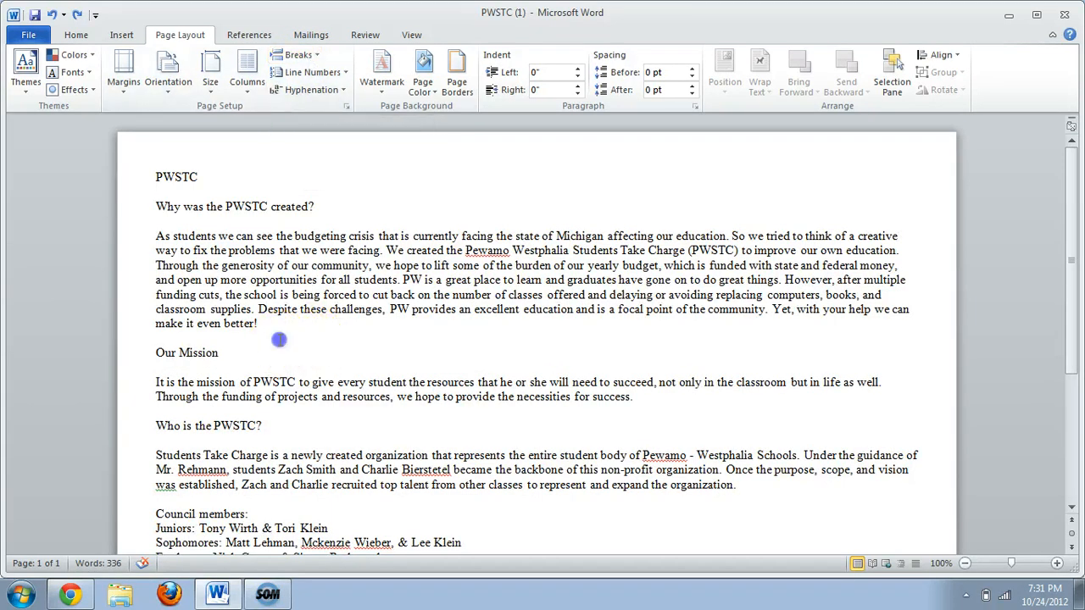
pyautogui.click(313, 58)
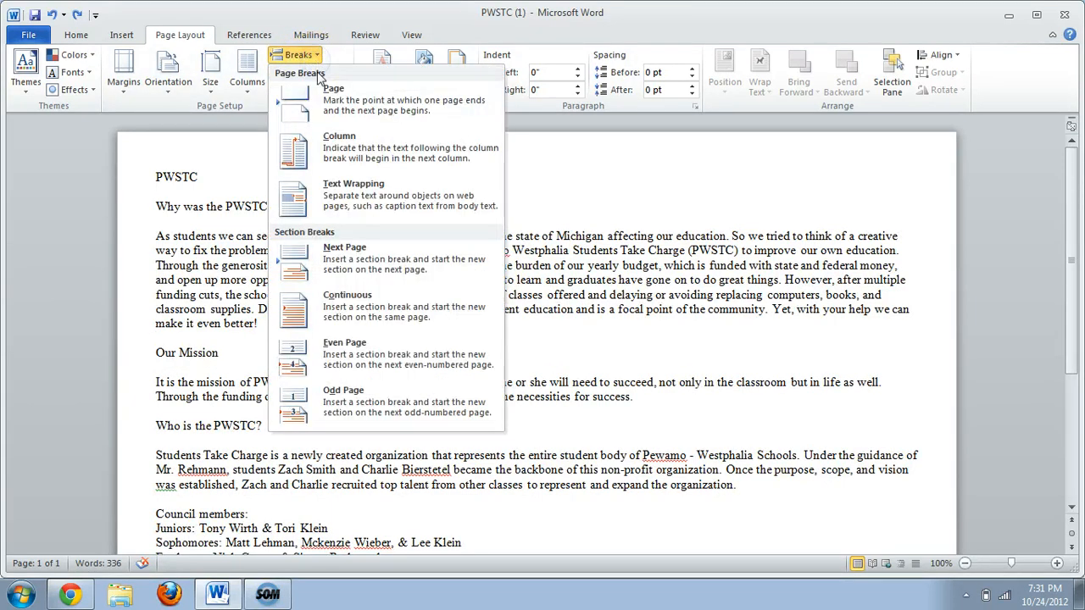
pyautogui.click(329, 98)
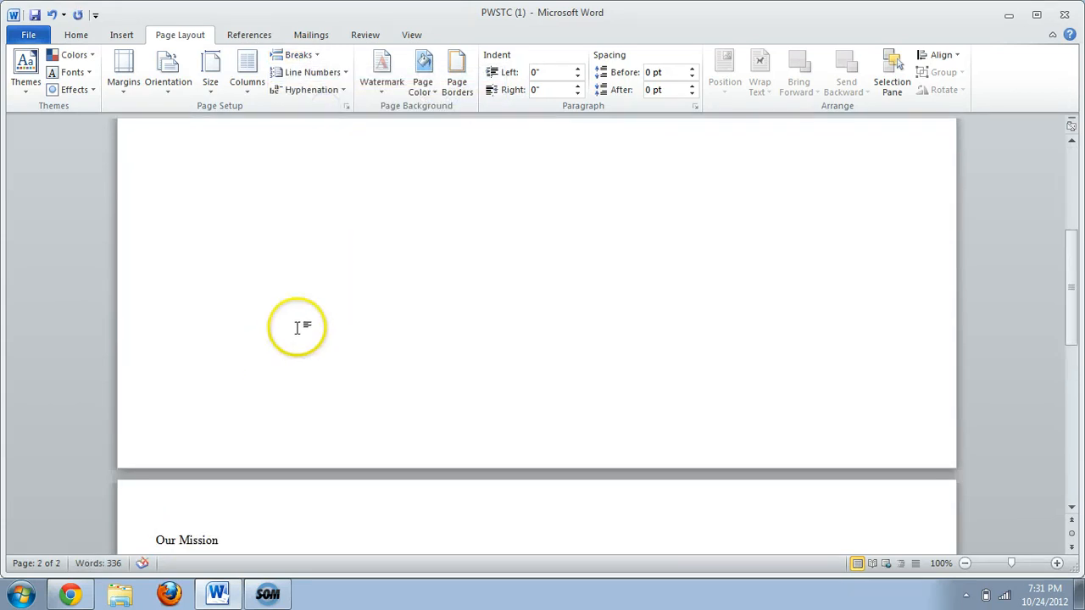
pyautogui.scroll(-12, 298, 356)
pyautogui.scroll(15, 331, 304)
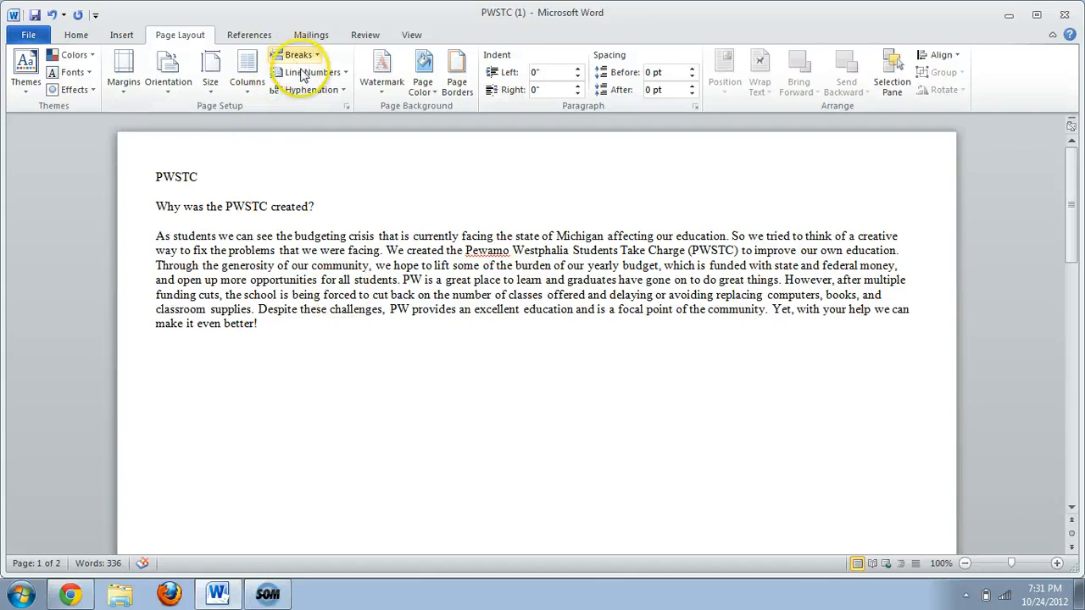
# Step: Add the diagonal CONFIDENTIAL 1 watermark to the document pages
pyautogui.click(380, 87)
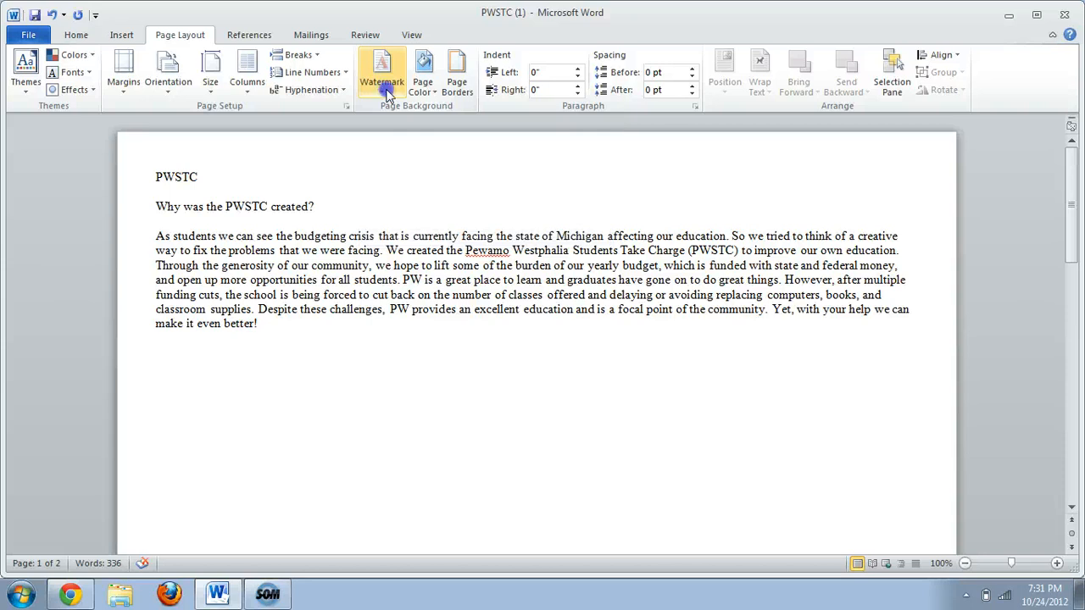
pyautogui.click(386, 91)
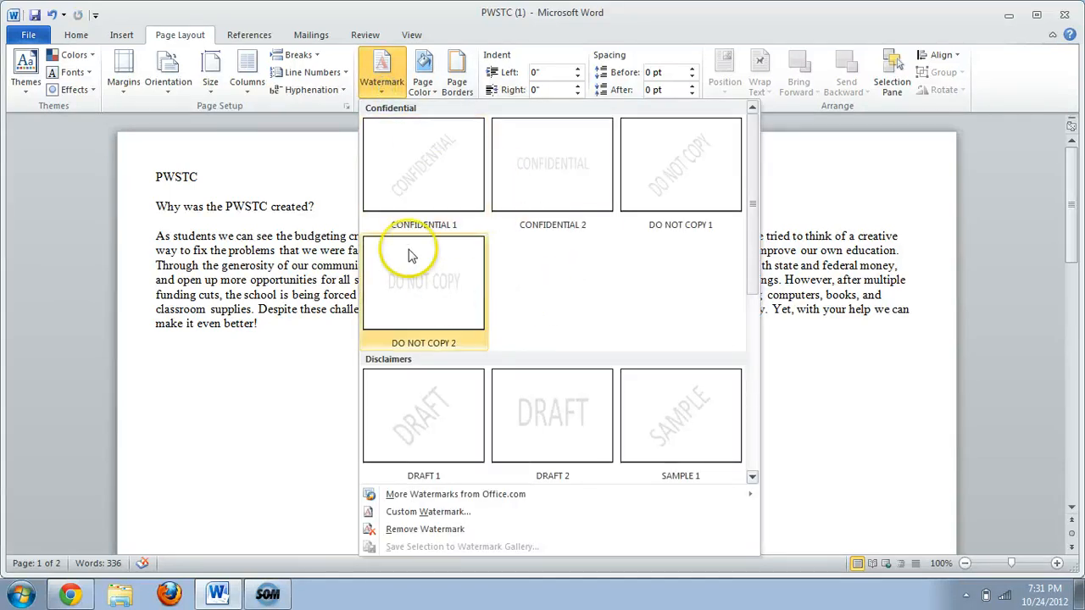
pyautogui.click(429, 188)
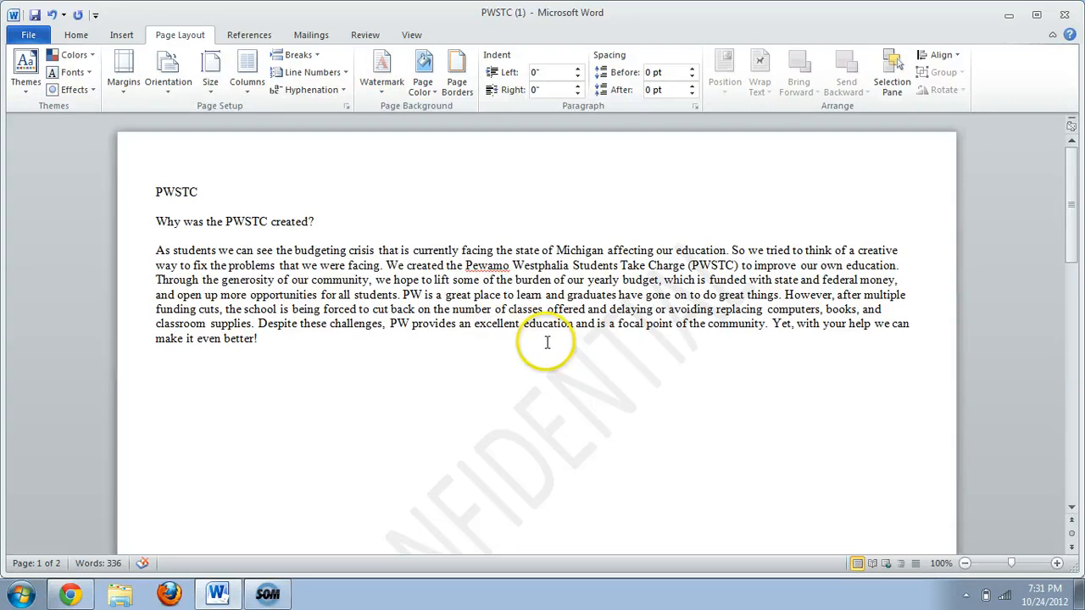
pyautogui.scroll(-4, 547, 342)
pyautogui.scroll(1, 552, 281)
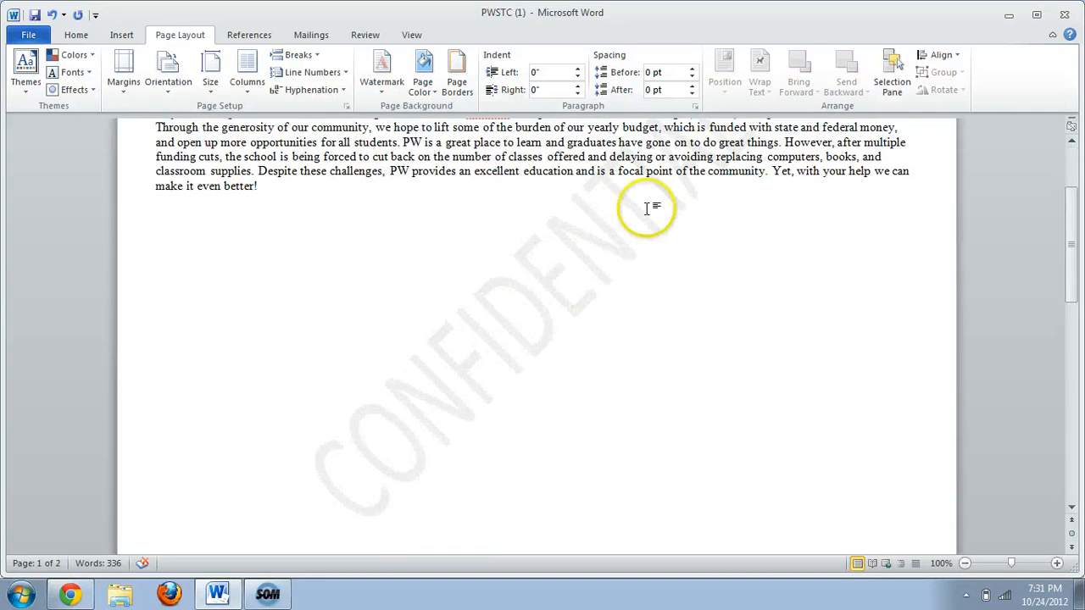
pyautogui.scroll(3, 497, 327)
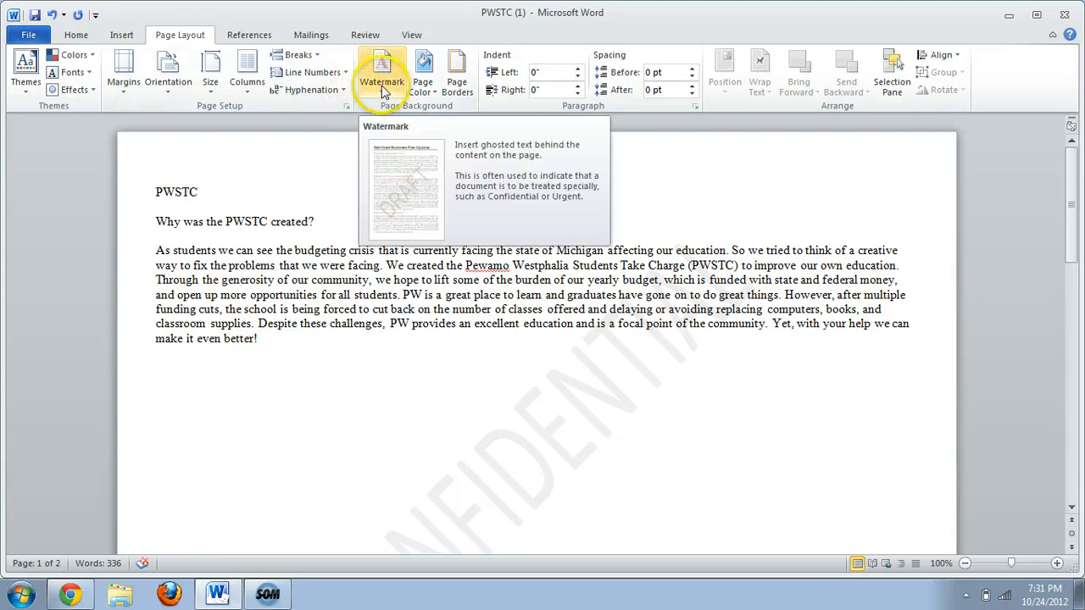
# Step: Set the page color to the light blue shade from the theme colors
pyautogui.click(430, 94)
pyautogui.click(433, 140)
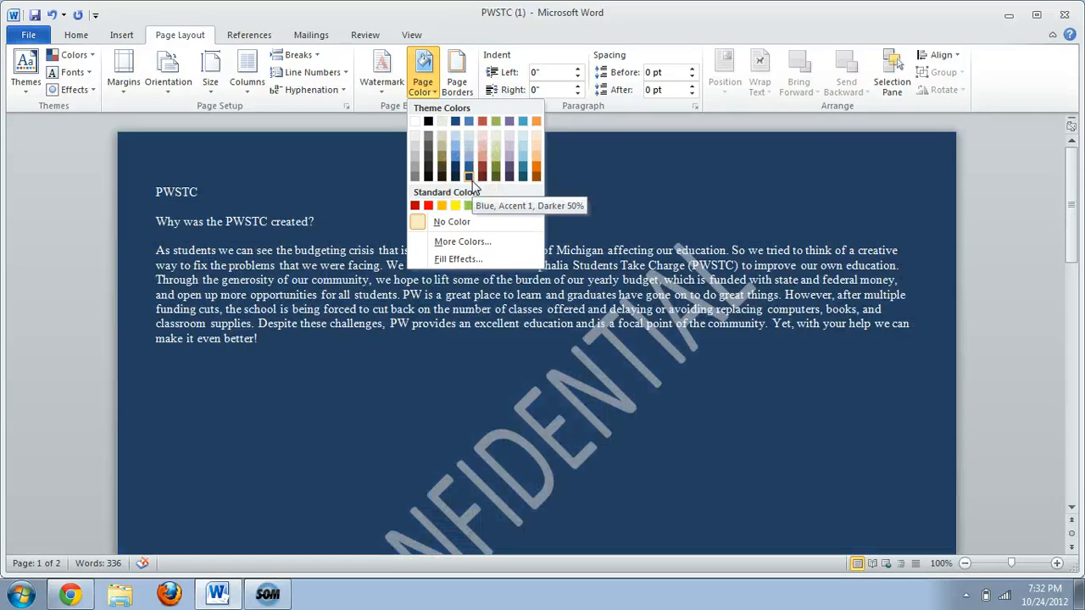
pyautogui.click(494, 176)
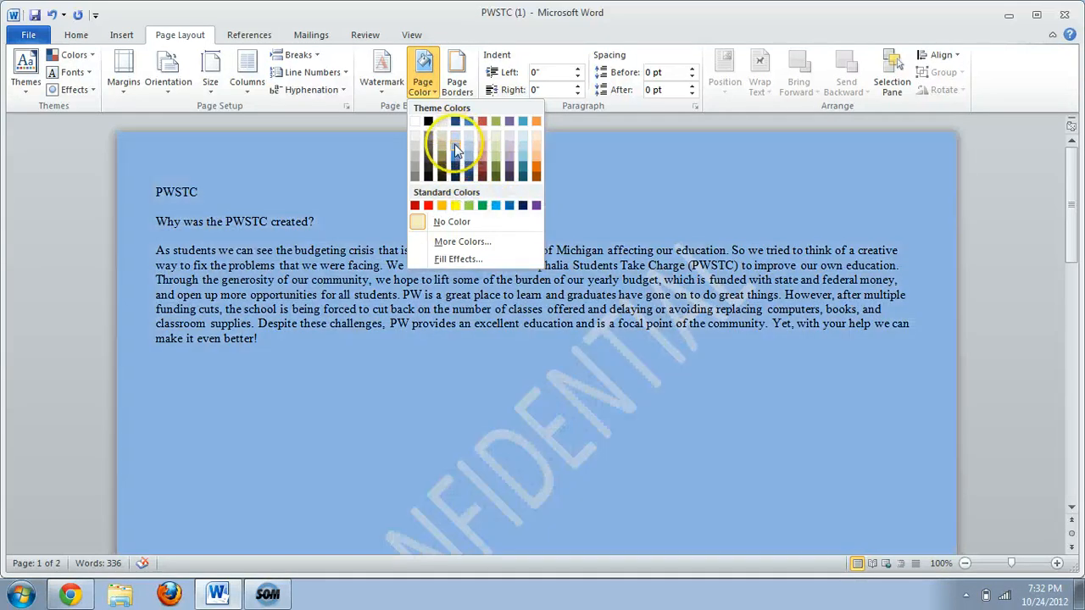
pyautogui.click(455, 145)
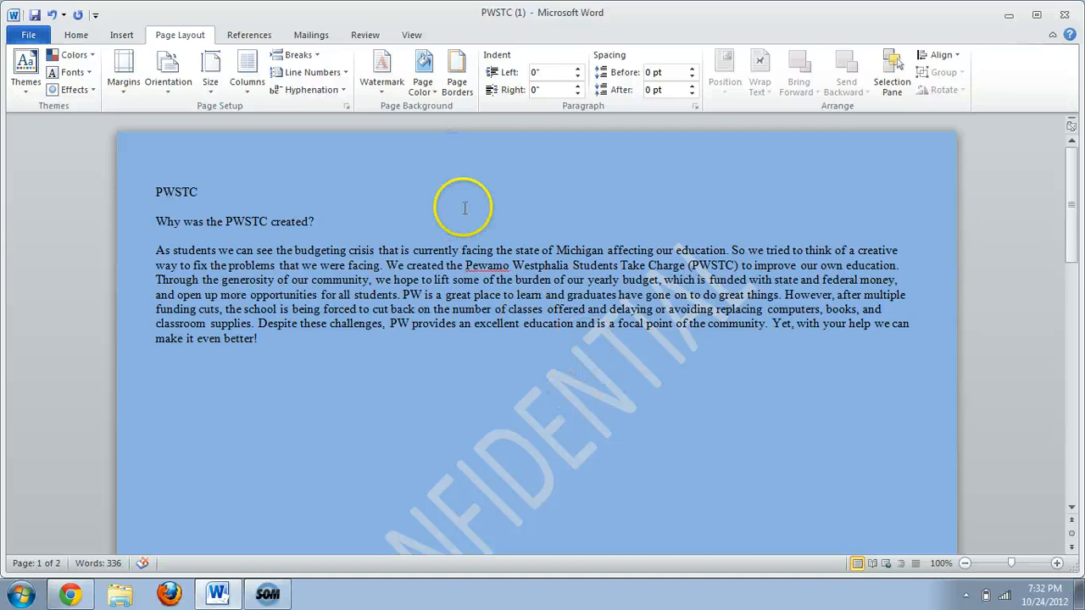
# Step: Choose the red apples art as a box page border for the whole document
pyautogui.click(455, 85)
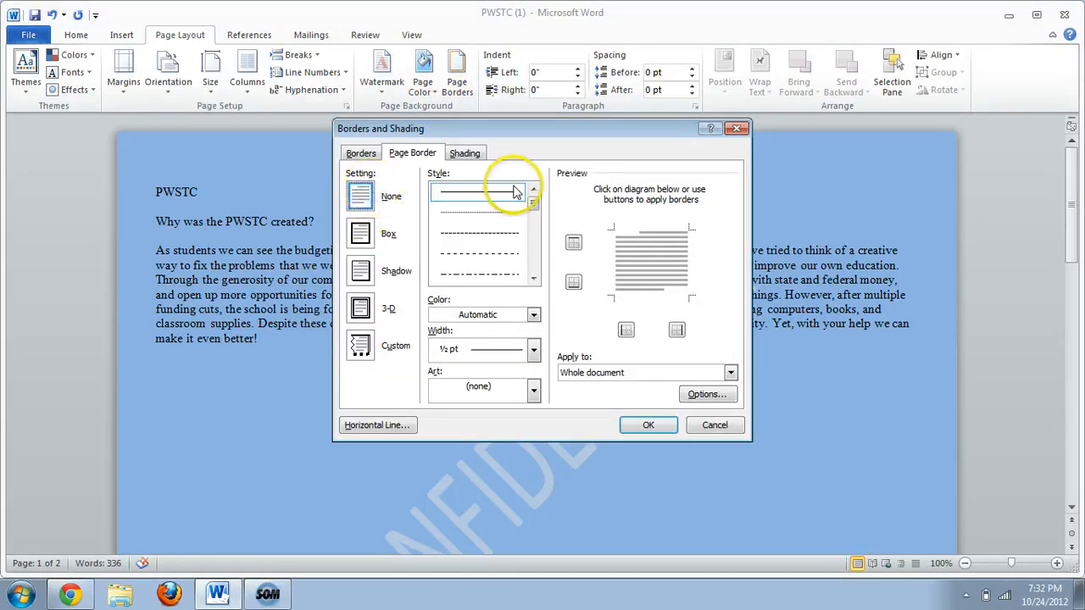
pyautogui.click(481, 233)
pyautogui.click(483, 273)
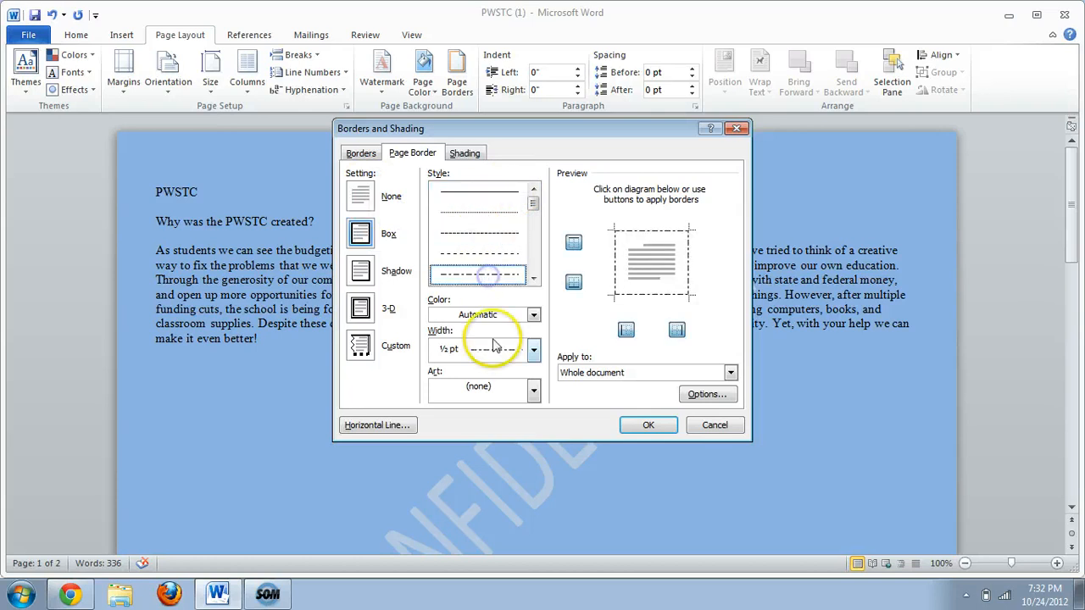
pyautogui.click(533, 390)
pyautogui.moveTo(534, 424); pyautogui.dragTo(536, 447)
pyautogui.scroll(-1, 523, 435)
pyautogui.scroll(4, 509, 466)
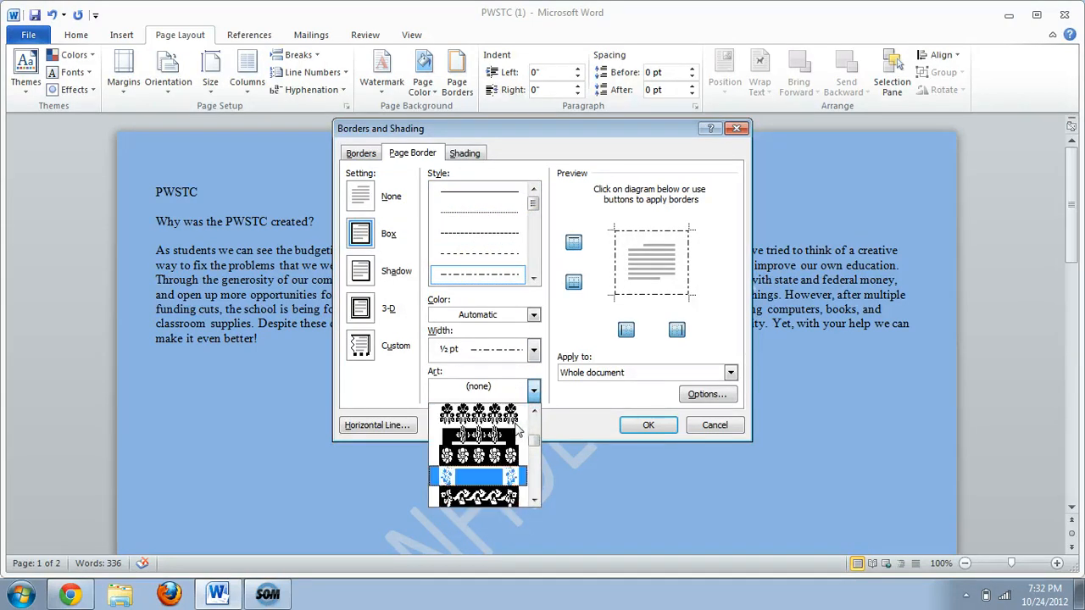
pyautogui.scroll(8, 503, 416)
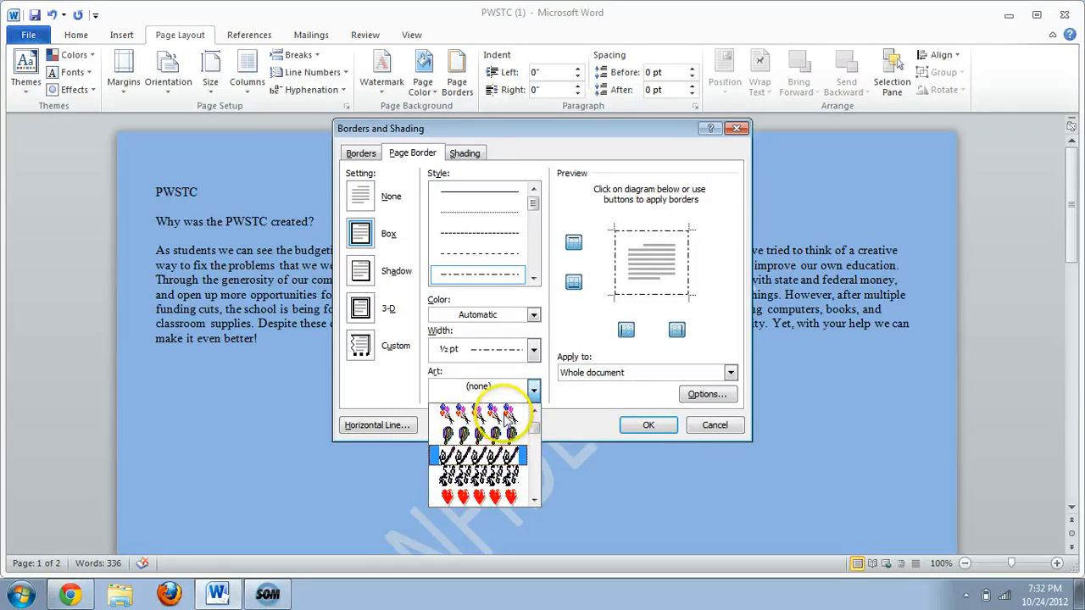
pyautogui.scroll(-3, 507, 415)
pyautogui.click(502, 414)
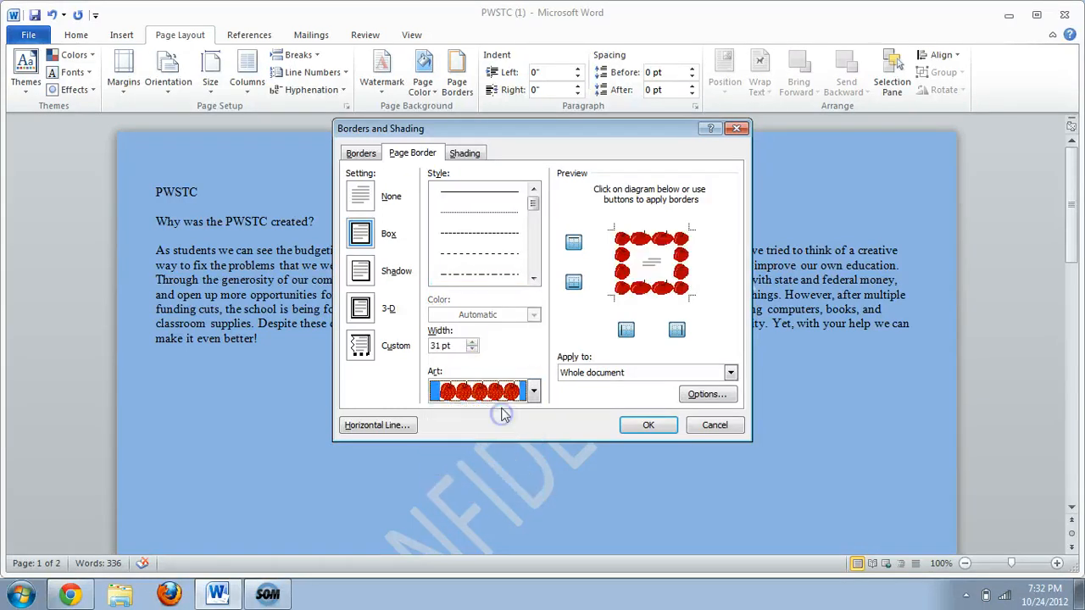
# Step: Set the apple page border's width to 20 pt and apply the border
pyautogui.click(456, 345)
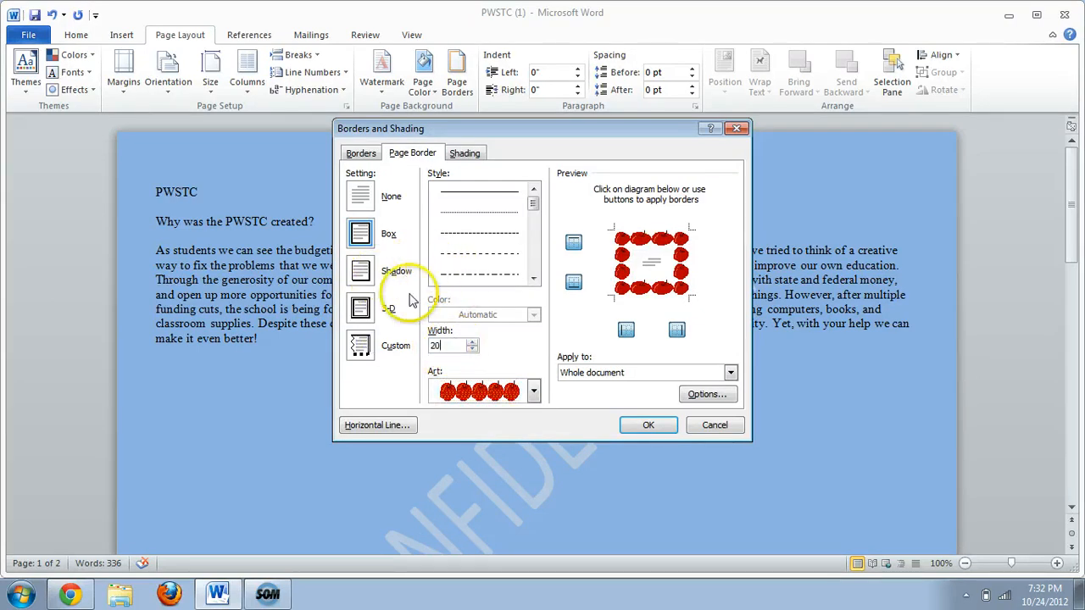
pyautogui.click(647, 427)
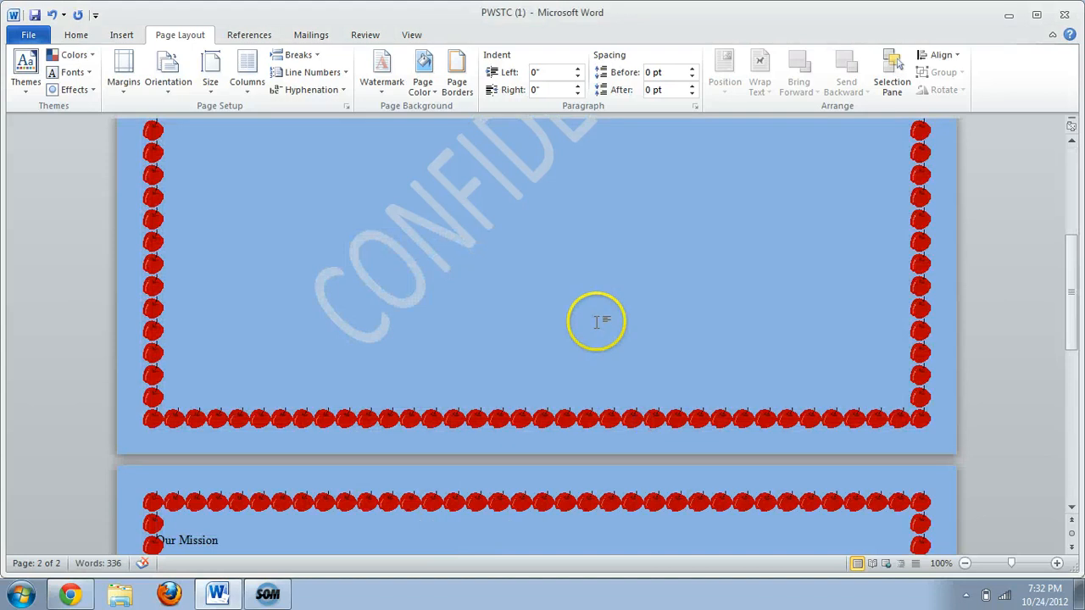
pyautogui.scroll(10, 593, 314)
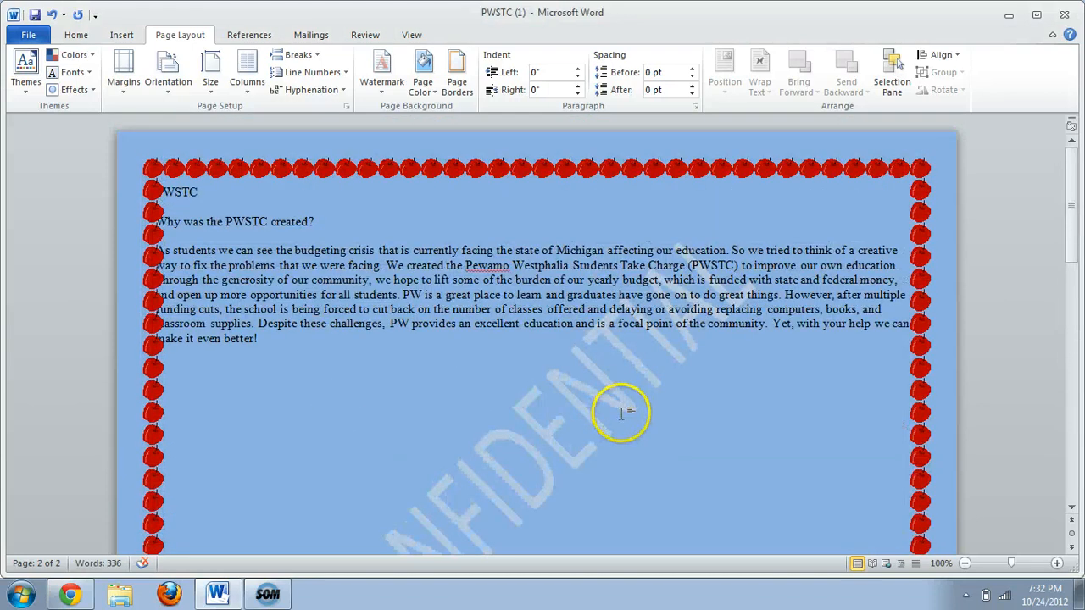
# Step: Check the page border's margin and measuring options without changing them
pyautogui.click(260, 241)
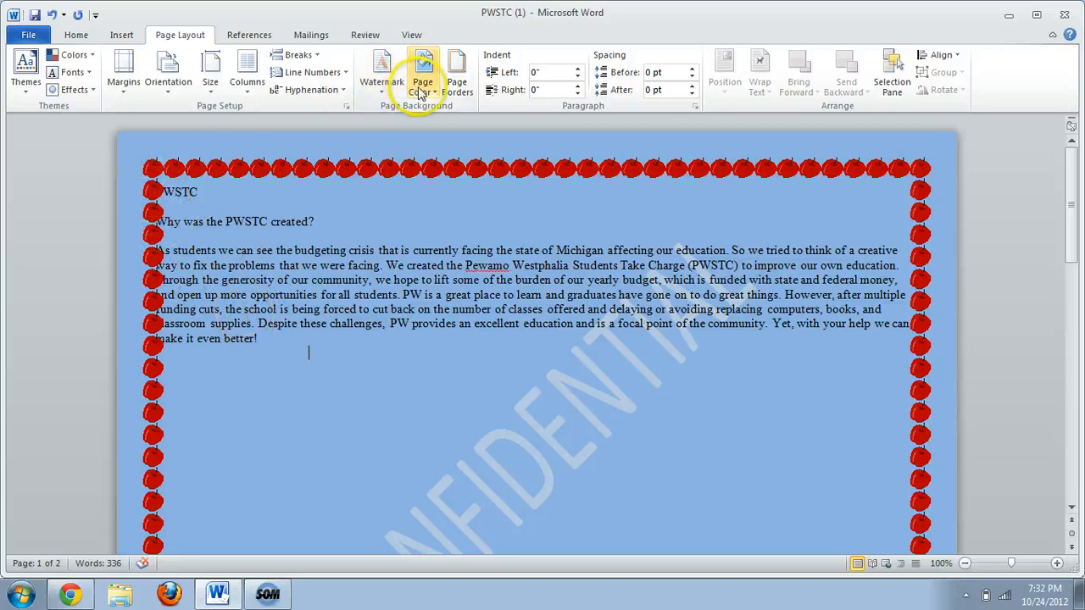
pyautogui.click(449, 95)
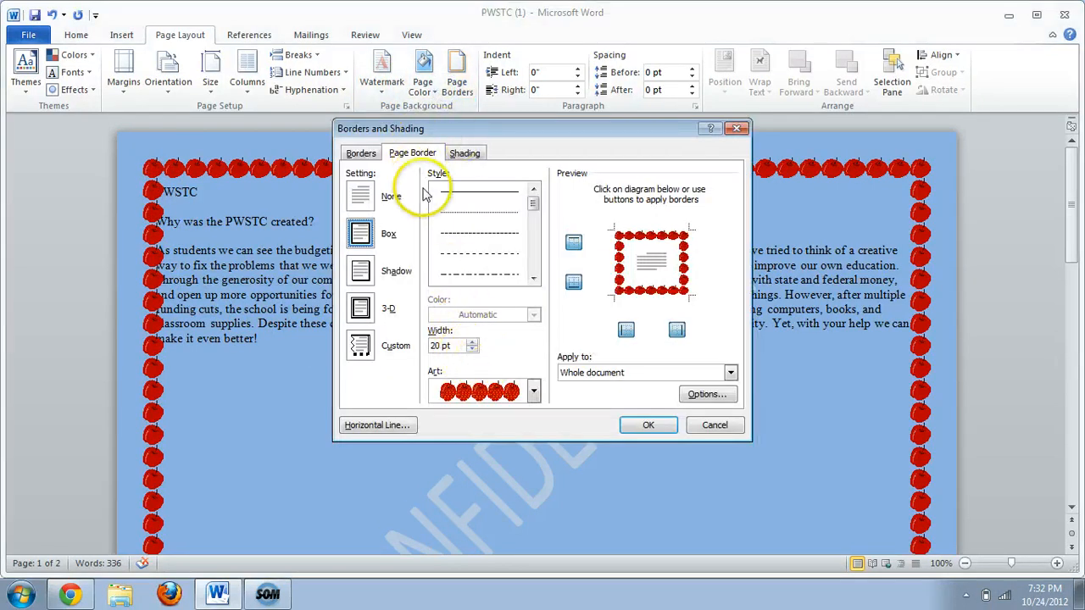
pyautogui.click(694, 399)
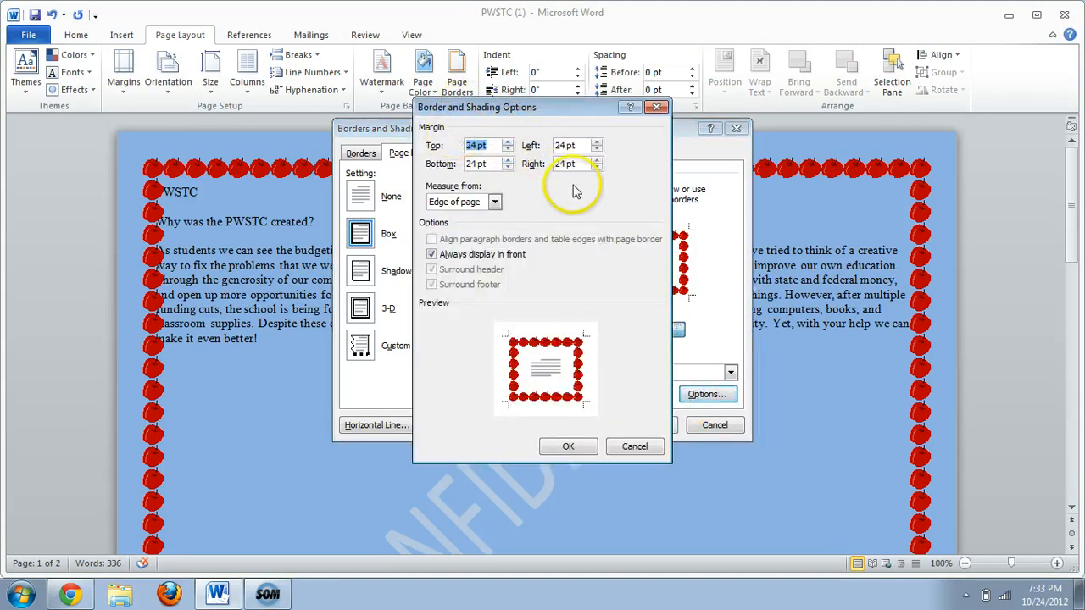
pyautogui.click(634, 447)
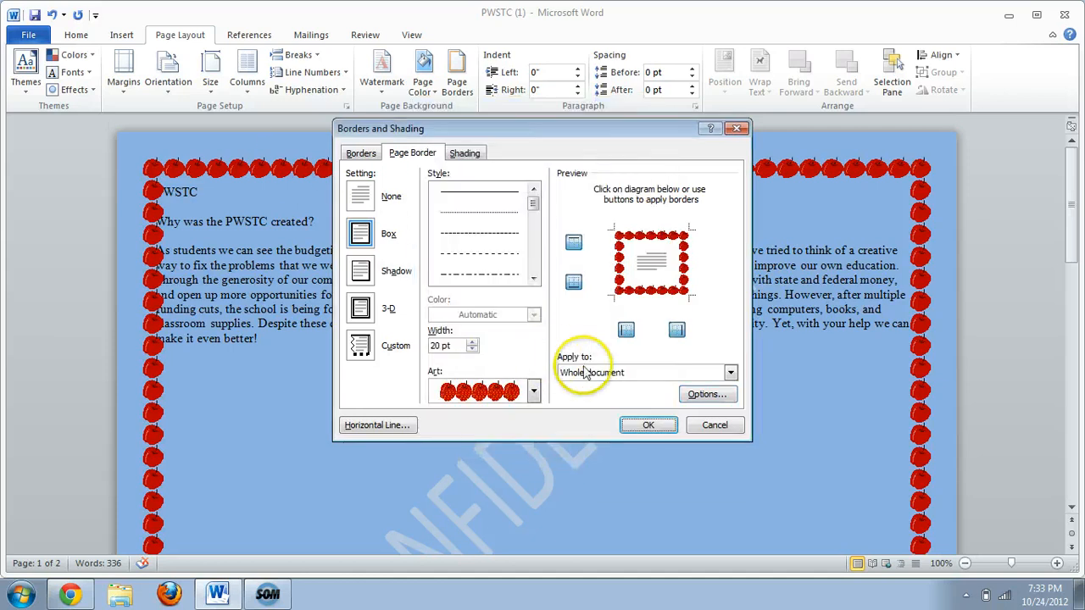
# Step: Close the page border settings without further changes and apply the Moderate margins preset to the document
pyautogui.click(714, 424)
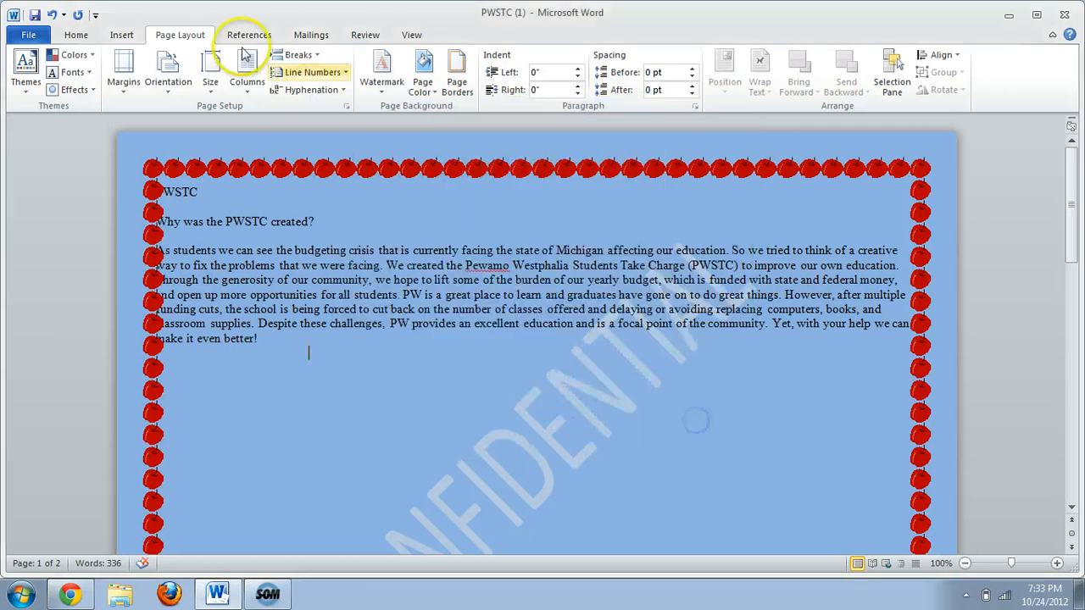
pyautogui.click(128, 85)
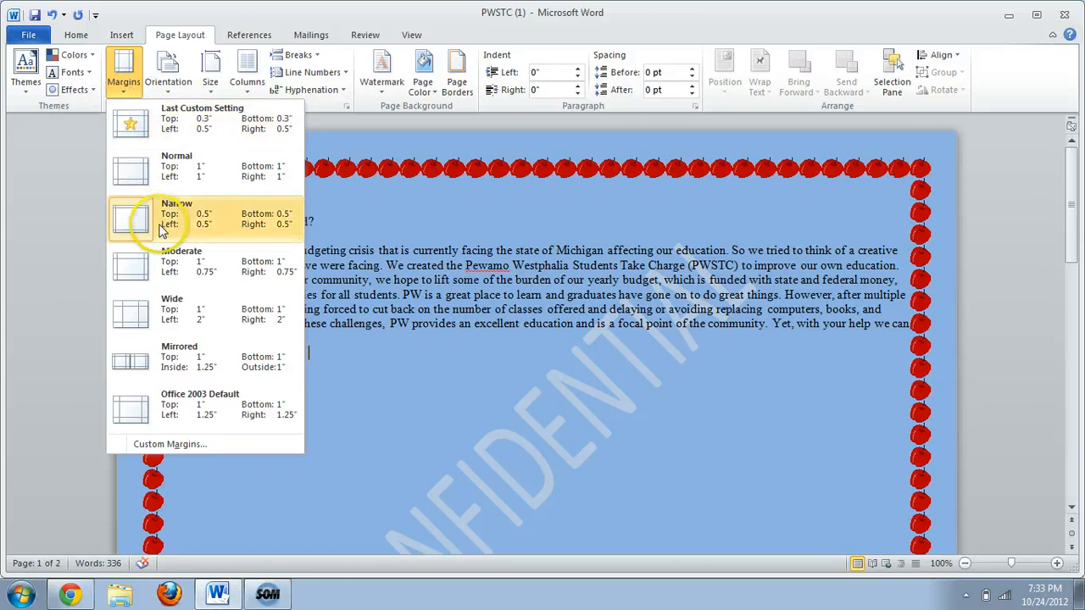
pyautogui.click(181, 272)
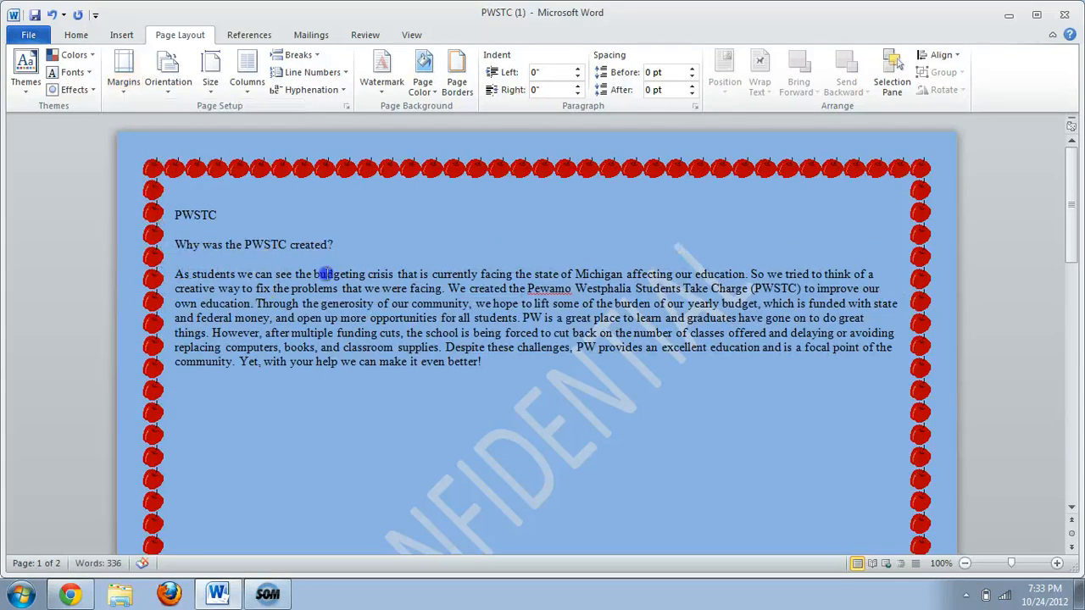
pyautogui.click(205, 228)
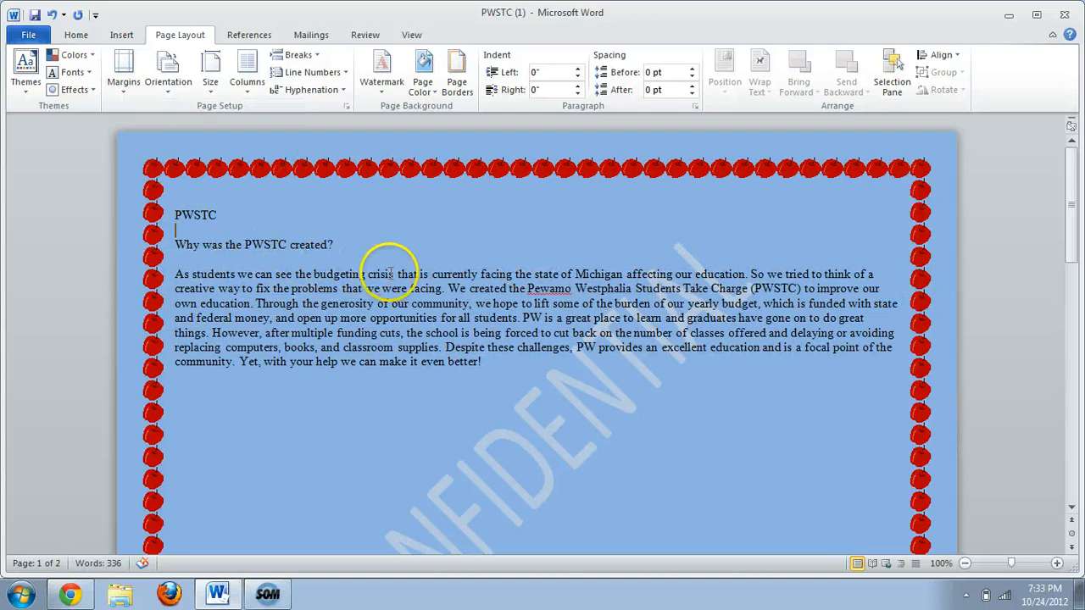
# Step: Set the left indent of the body paragraph under "Why was the PWSTC created?" to 0.5"
pyautogui.scroll(-1, 387, 260)
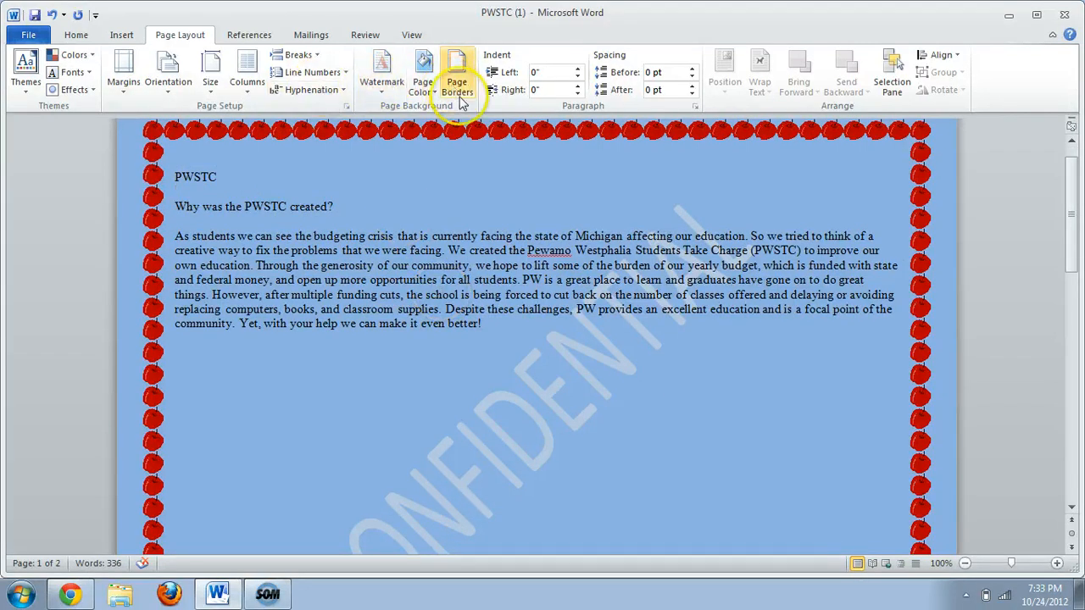
pyautogui.moveTo(484, 328); pyautogui.dragTo(203, 237)
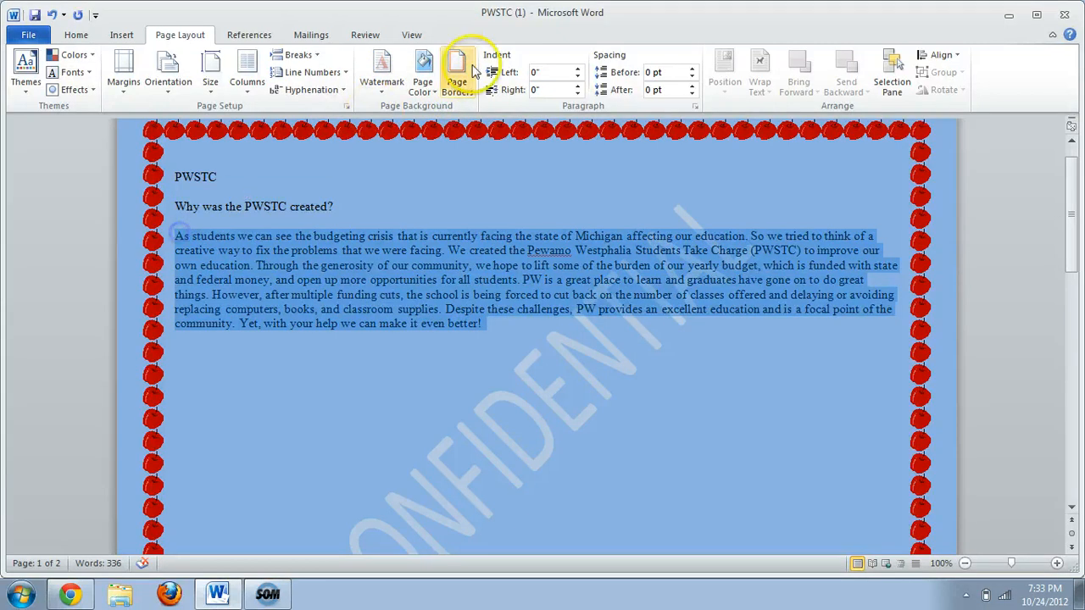
pyautogui.click(577, 73)
pyautogui.click(577, 73)
pyautogui.click(578, 73)
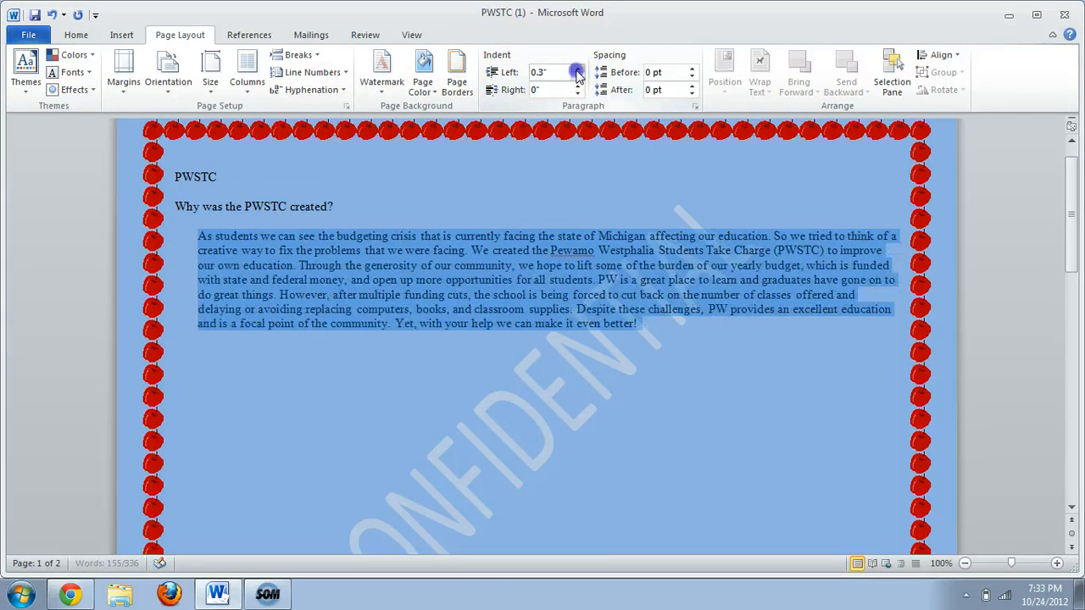
pyautogui.click(577, 73)
pyautogui.click(578, 73)
pyautogui.click(558, 324)
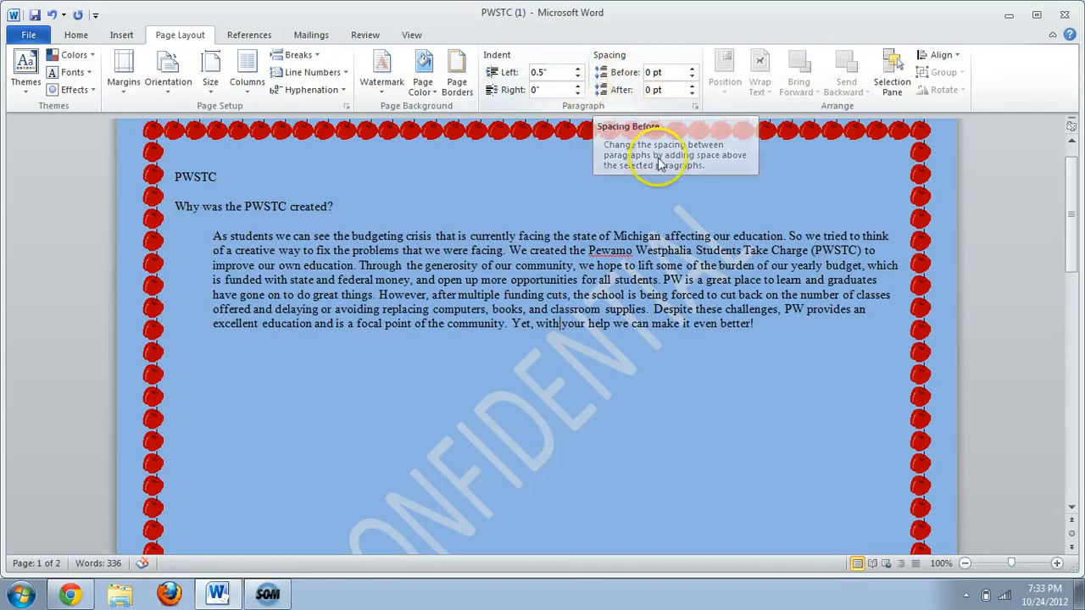
# Step: Copy the indented body paragraph and paste it twice directly below the original
pyautogui.moveTo(761, 333); pyautogui.dragTo(215, 237)
pyautogui.hotkey('ctrl', 'c')
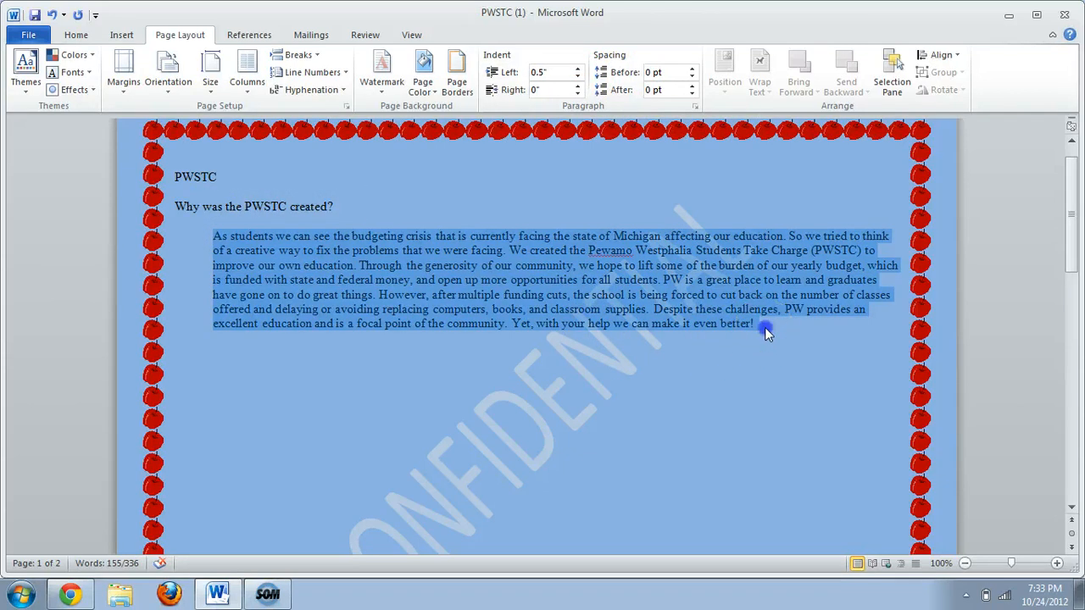
pyautogui.click(765, 328)
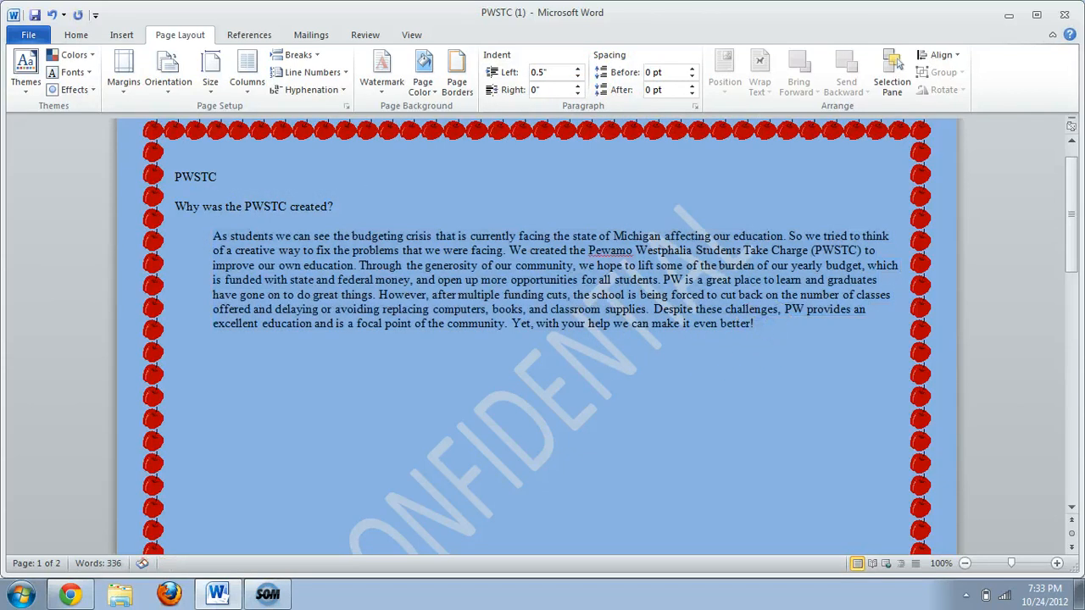
pyautogui.hotkey('ctrl', 'v')
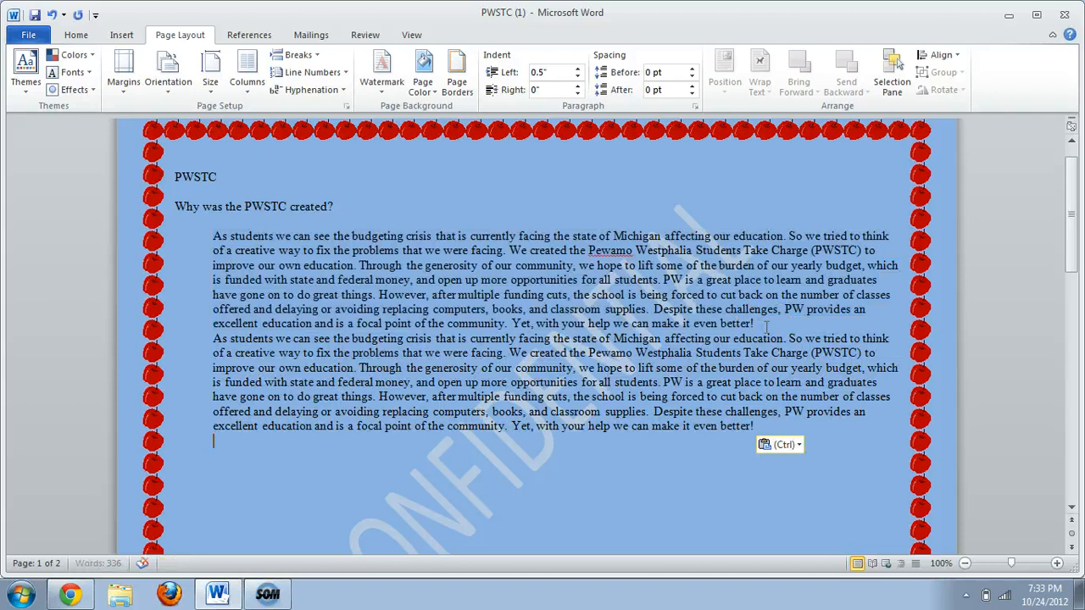
pyautogui.click(730, 409)
pyautogui.press('Return')
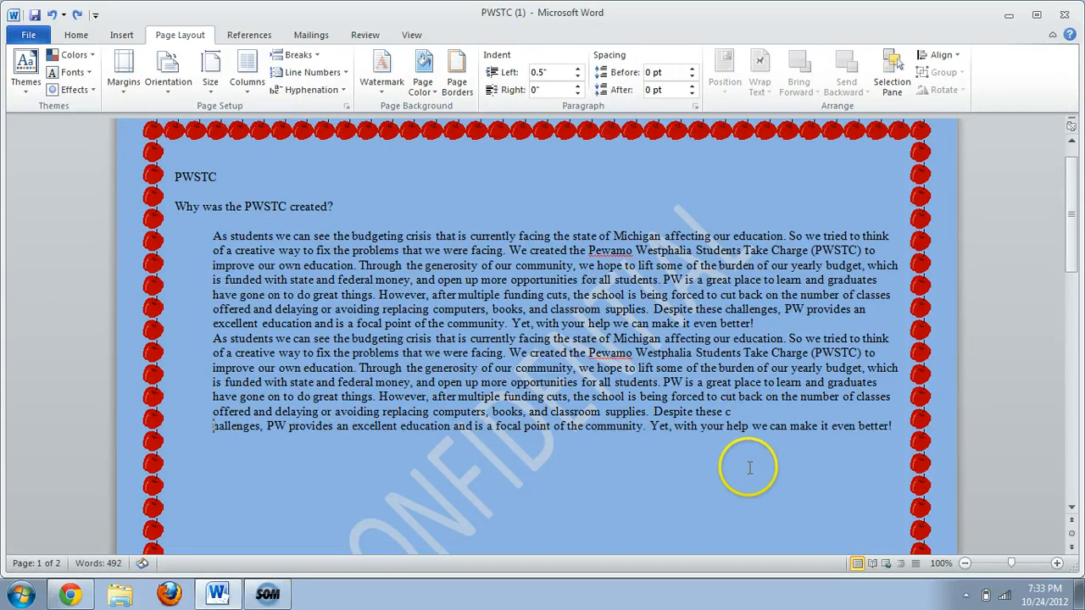
pyautogui.press('BackSpace')
pyautogui.click(774, 432)
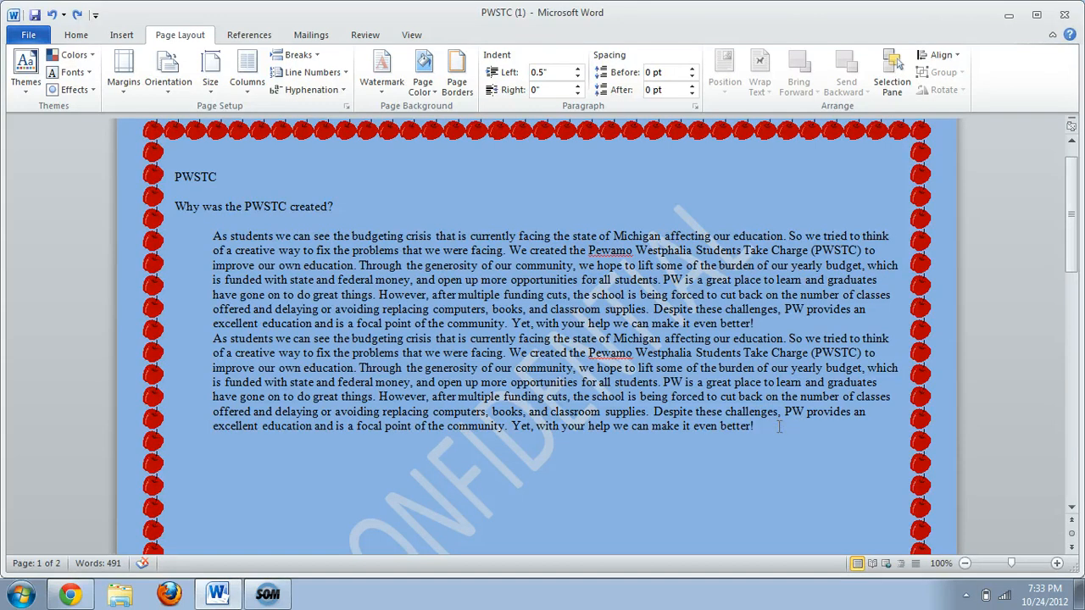
pyautogui.hotkey('ctrl', 'v')
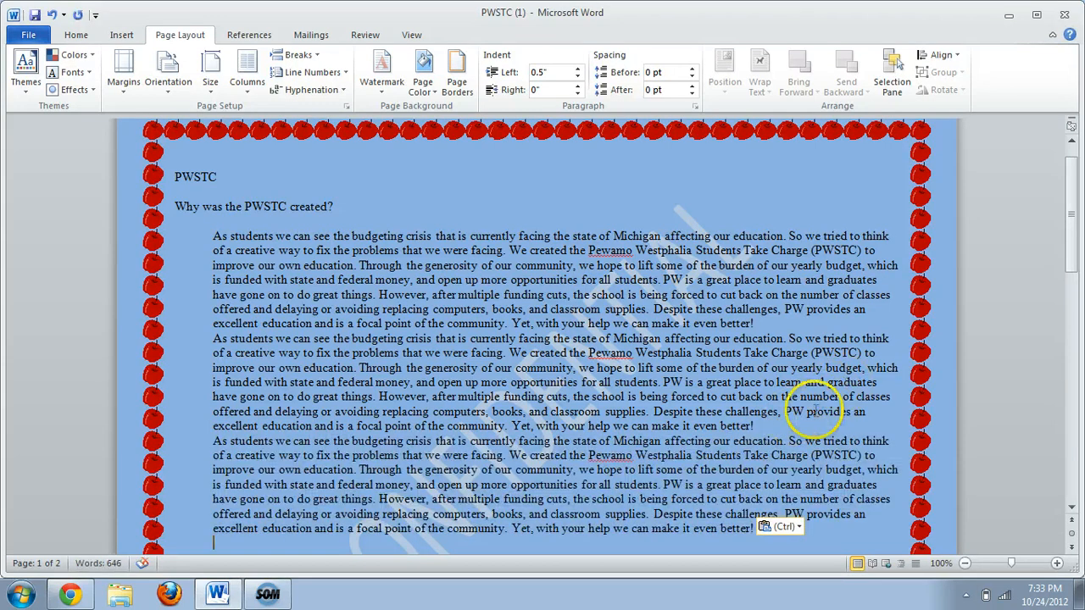
# Step: Set the spacing before all three body paragraphs to 12 pt
pyautogui.moveTo(777, 426); pyautogui.dragTo(746, 414)
pyautogui.click(757, 323)
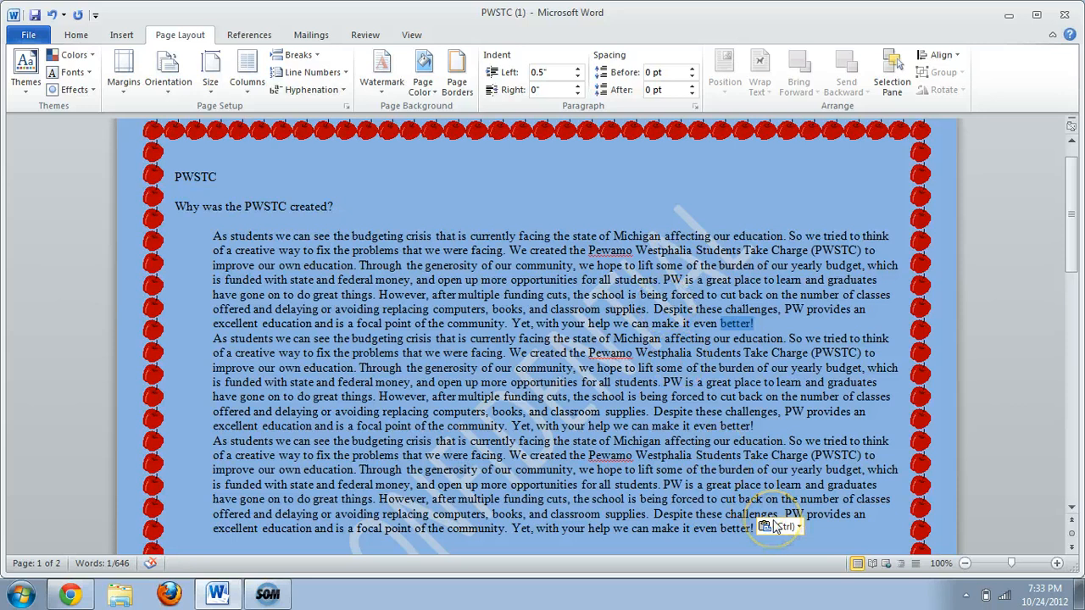
pyautogui.moveTo(213, 238); pyautogui.dragTo(784, 530)
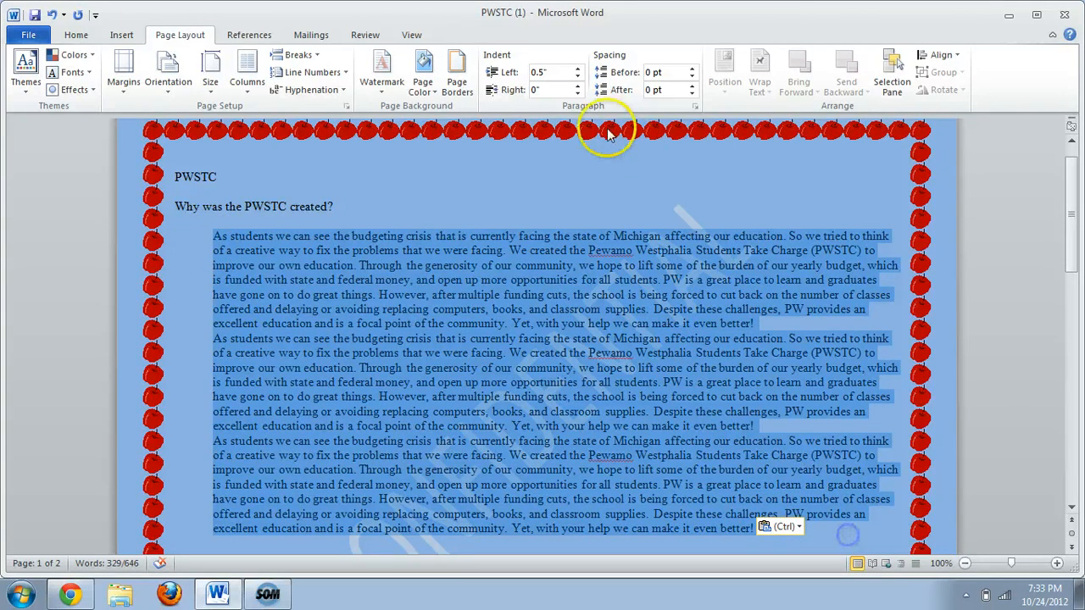
pyautogui.click(693, 69)
pyautogui.click(692, 70)
pyautogui.click(692, 70)
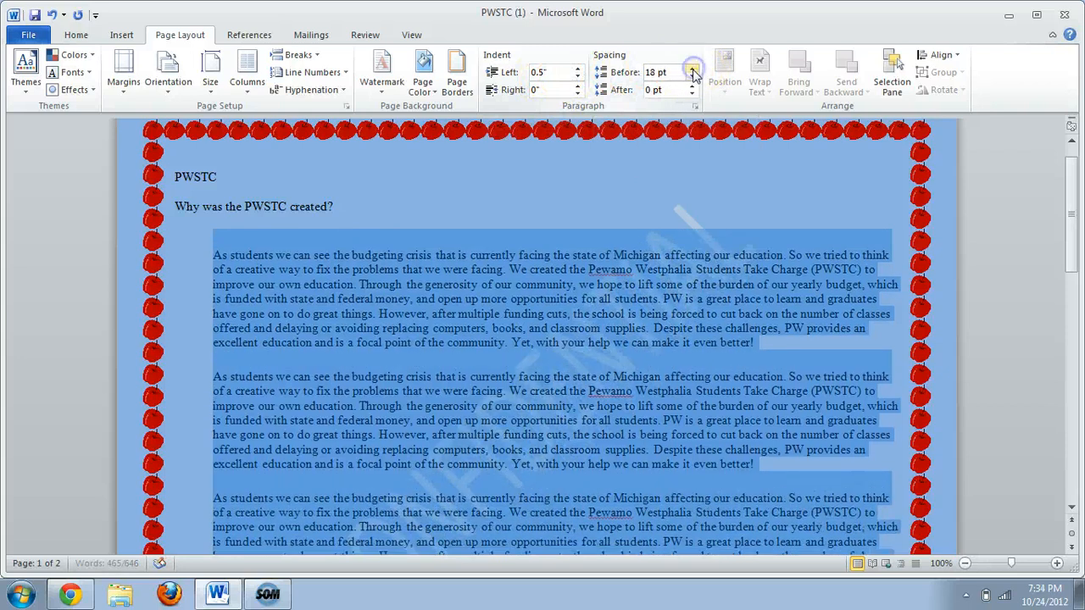
pyautogui.click(692, 77)
pyautogui.click(602, 278)
pyautogui.scroll(-1, 607, 283)
pyautogui.scroll(-2, 607, 282)
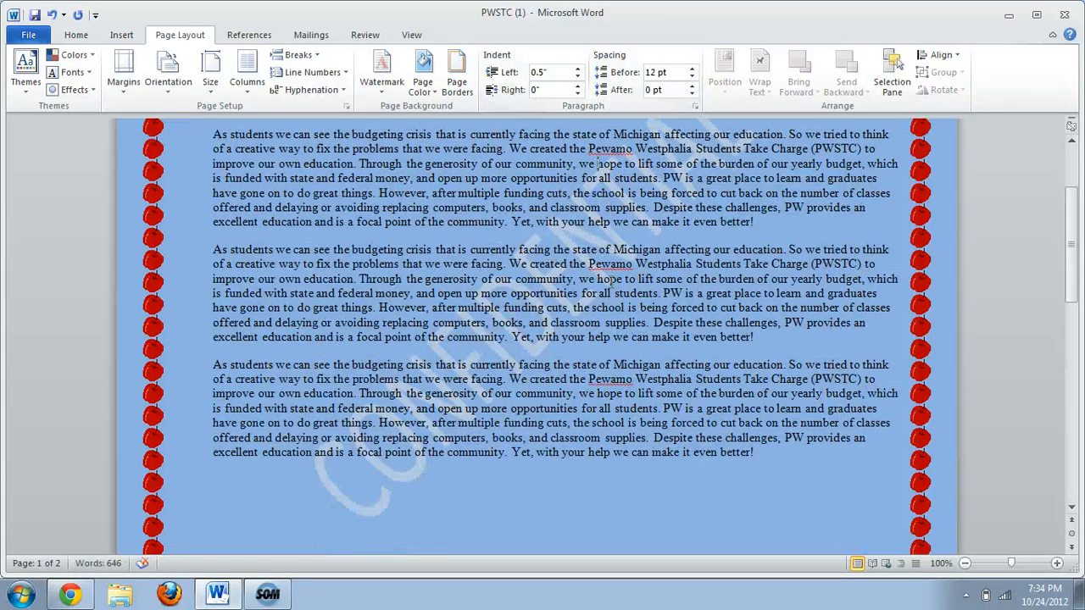
pyautogui.scroll(1, 607, 282)
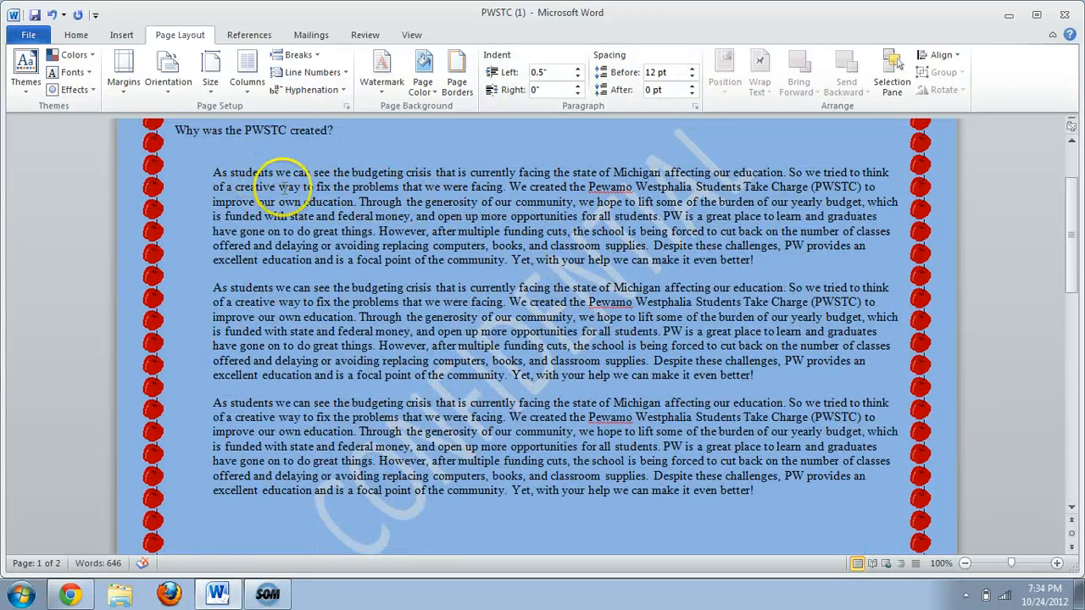
# Step: Change the page color to the lightest tint of the dark blue theme color
pyautogui.click(417, 90)
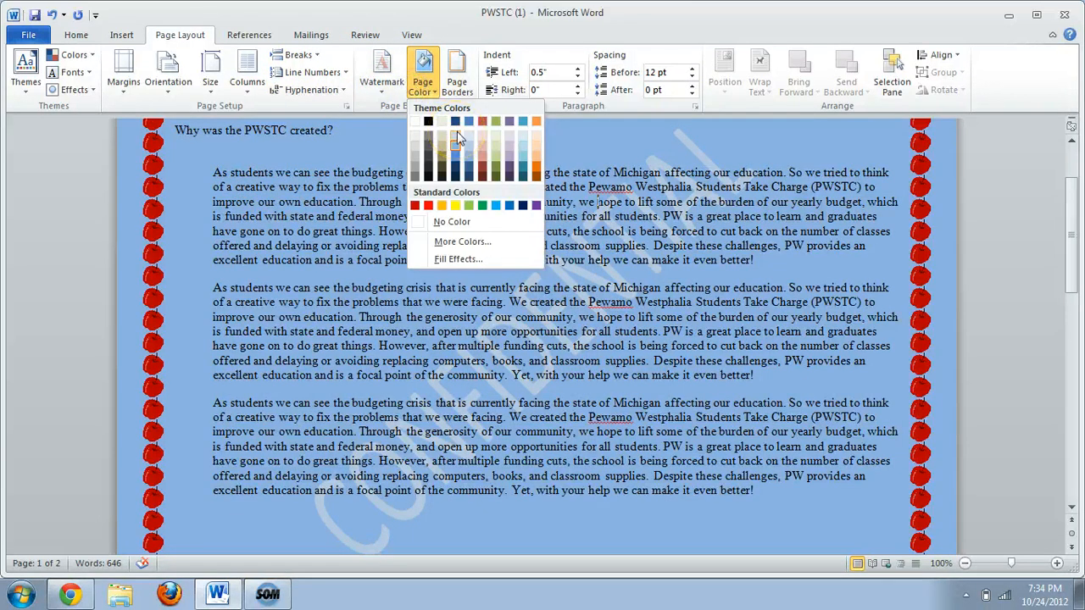
pyautogui.click(457, 134)
pyautogui.scroll(3, 651, 236)
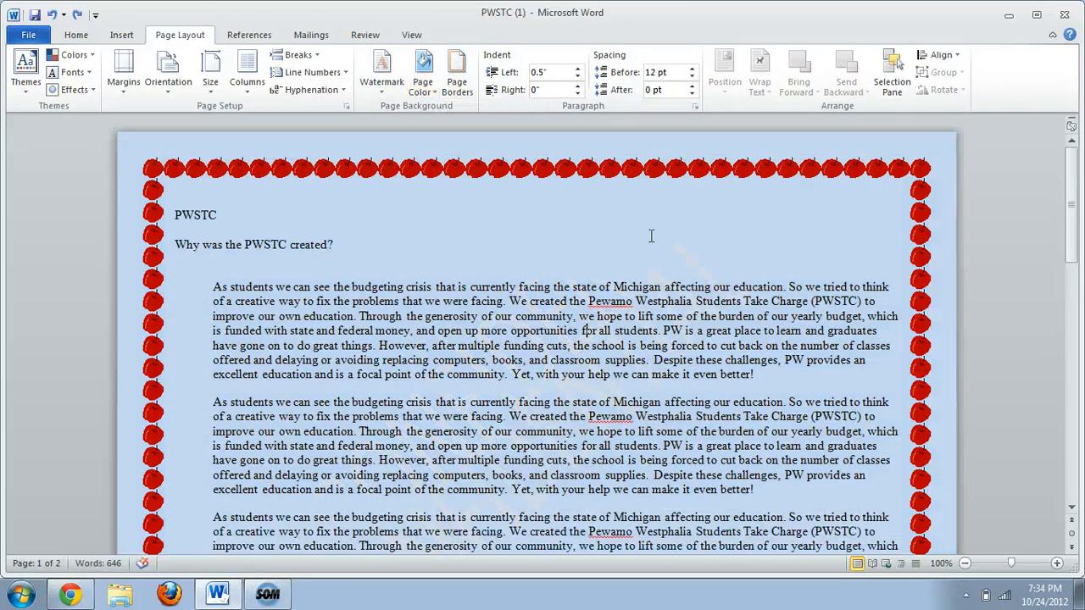
# Step: Check the indentation and spacing options in the Paragraph settings without changing them
pyautogui.scroll(-2, 651, 236)
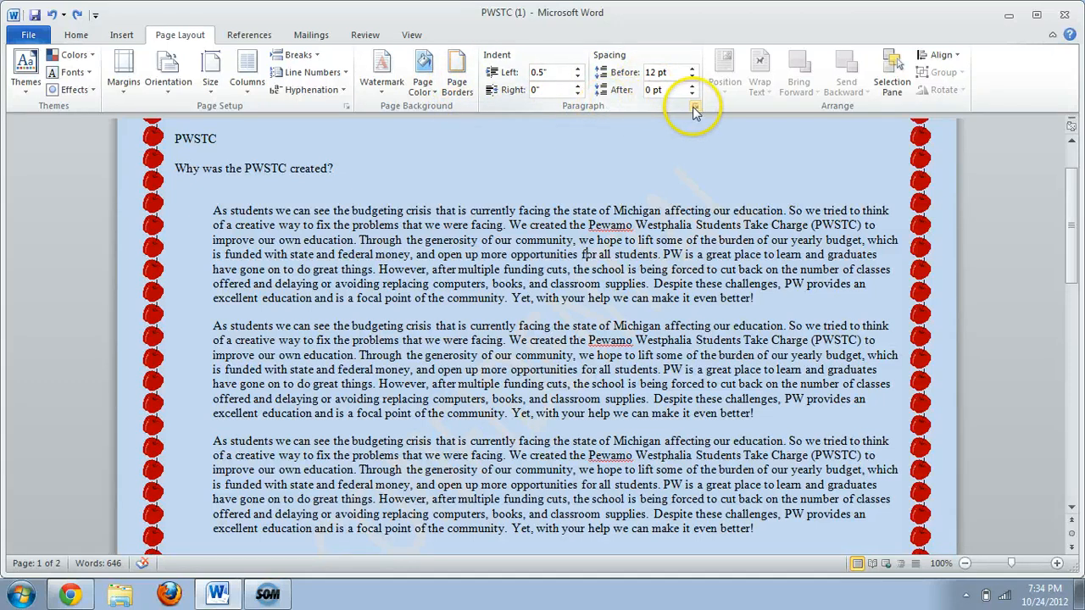
pyautogui.click(695, 108)
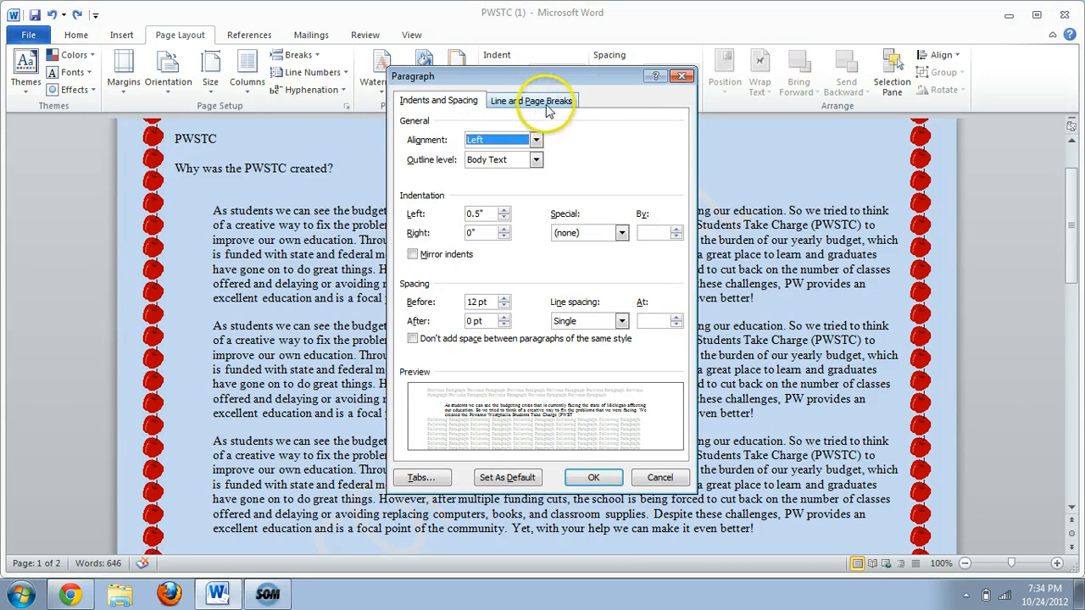
pyautogui.click(685, 77)
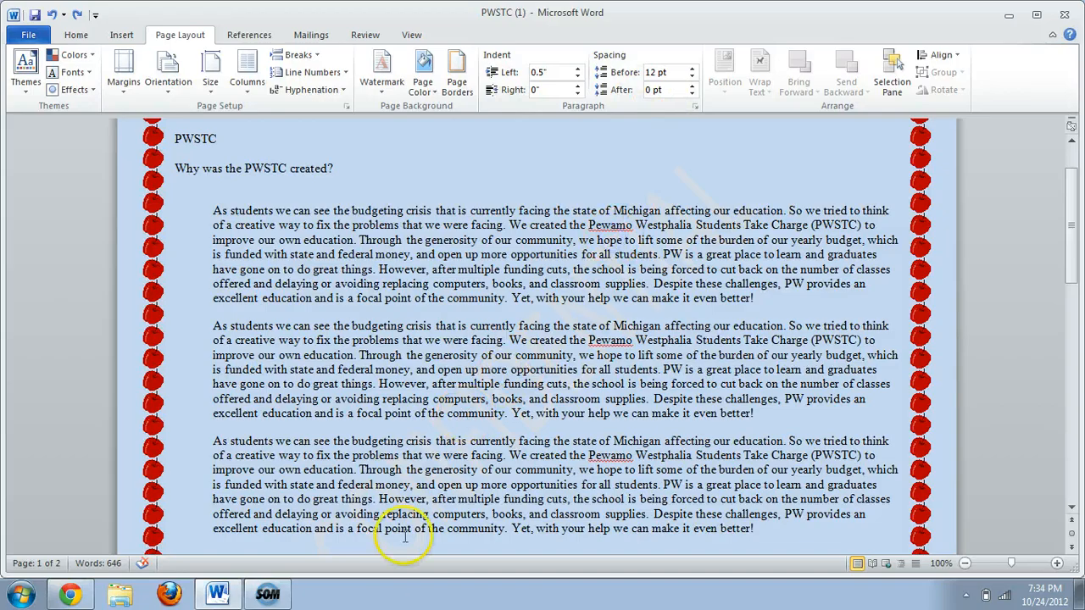
# Step: Switch to Chrome and copy the full-size picture of the white puppy with the purple leash from the dog image results
pyautogui.click(70, 594)
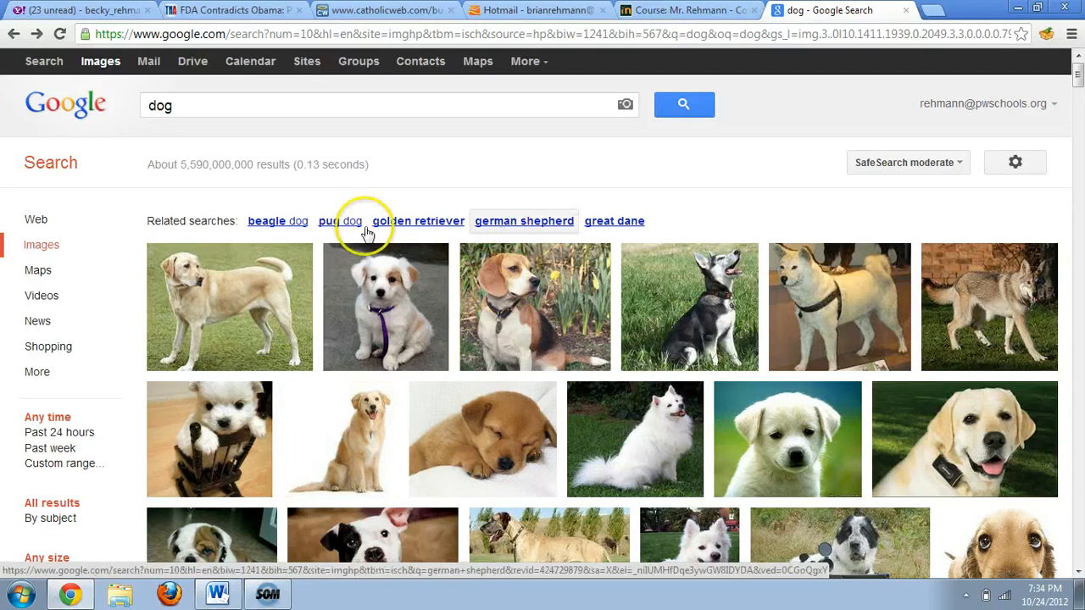
pyautogui.click(394, 288)
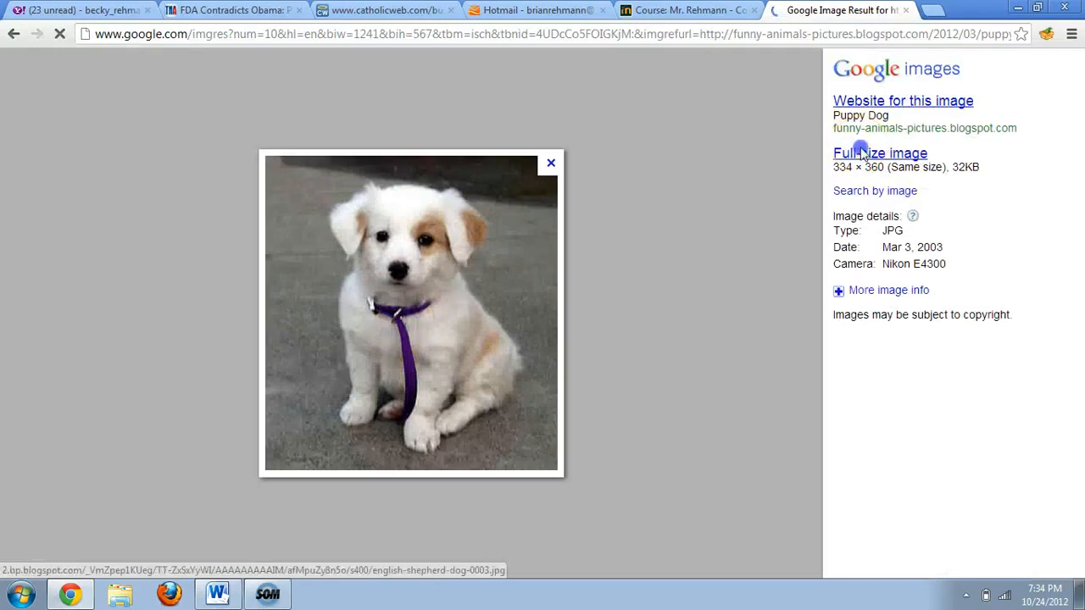
pyautogui.click(854, 151)
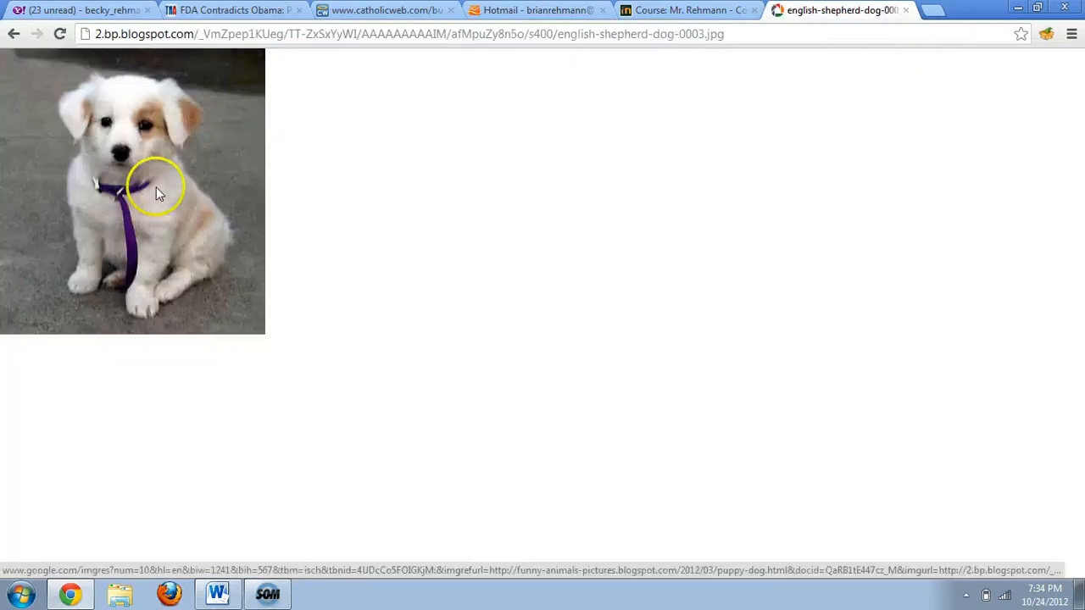
pyautogui.rightClick(156, 187)
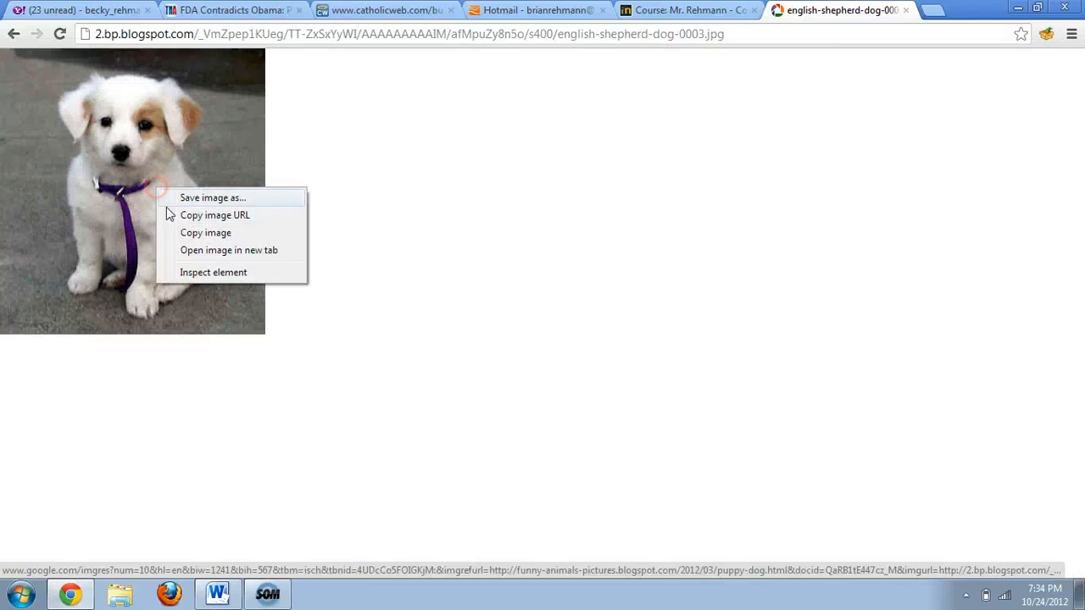
pyautogui.click(238, 234)
# Step: Switch back to Word and paste two copies of the puppy picture into the first body paragraph
pyautogui.click(218, 593)
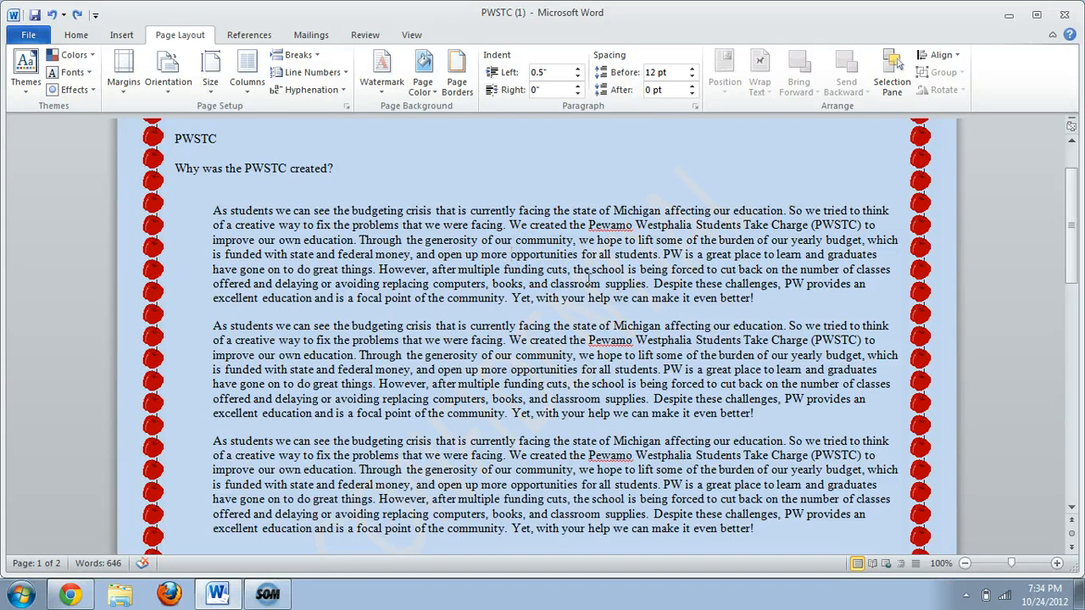
pyautogui.click(612, 305)
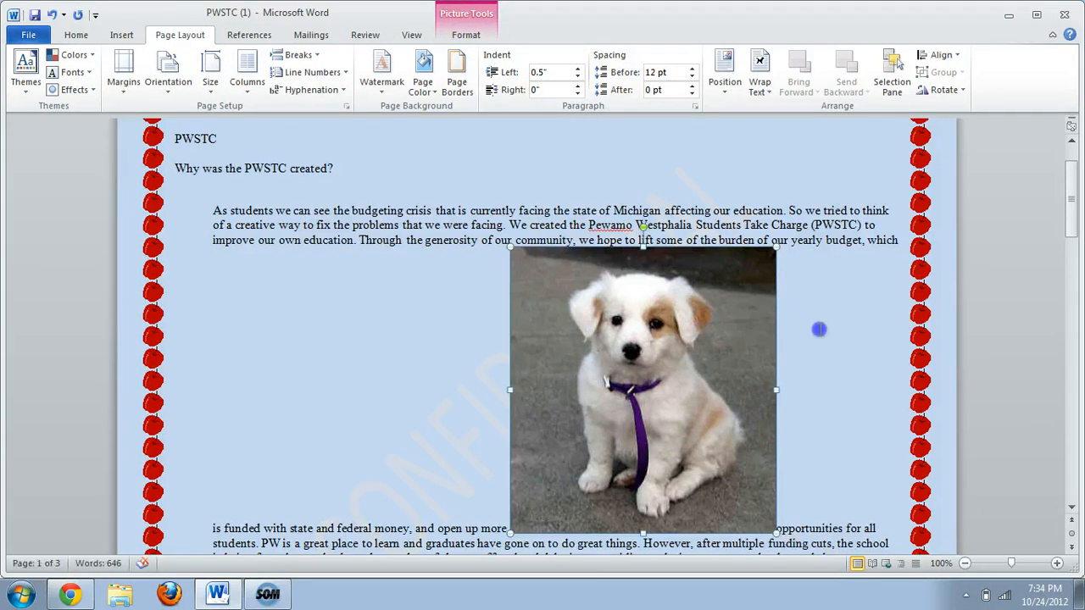
pyautogui.click(821, 328)
pyautogui.hotkey('ctrl', 'v')
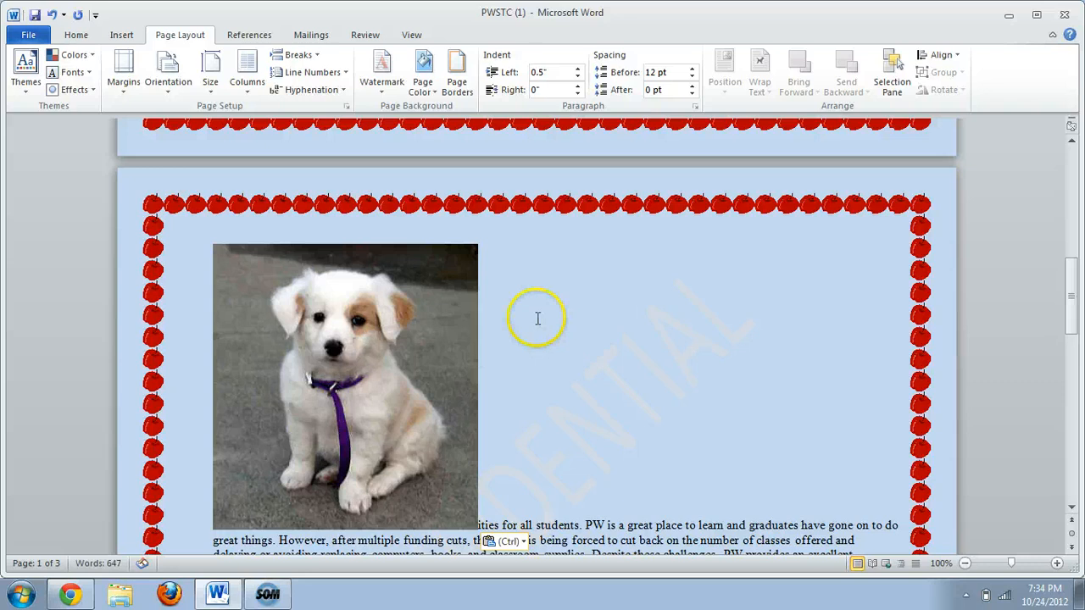
pyautogui.scroll(6, 538, 315)
pyautogui.scroll(2, 573, 310)
pyautogui.scroll(-2, 570, 301)
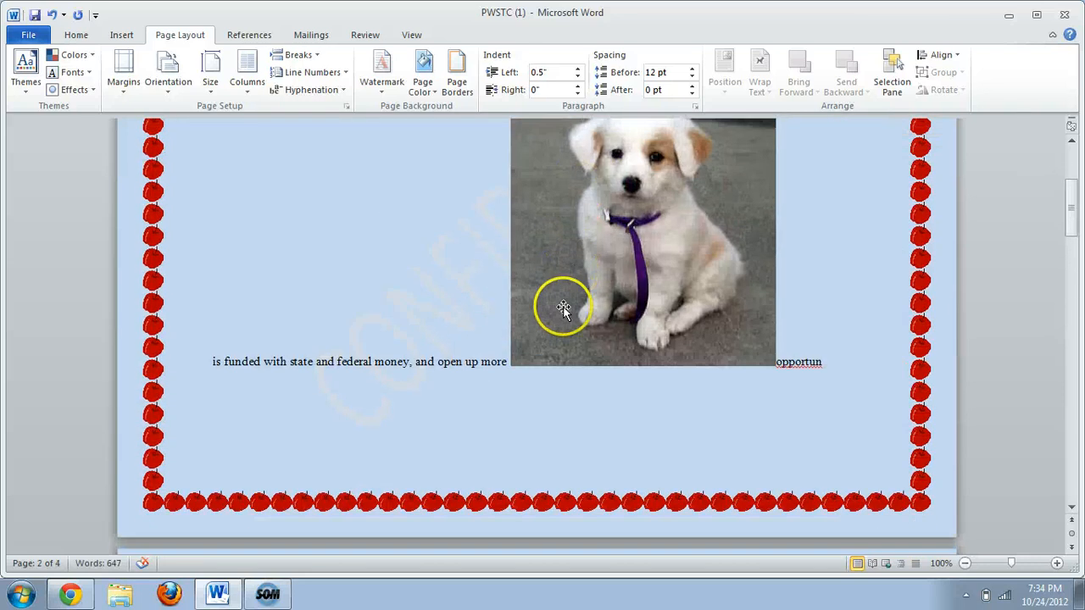